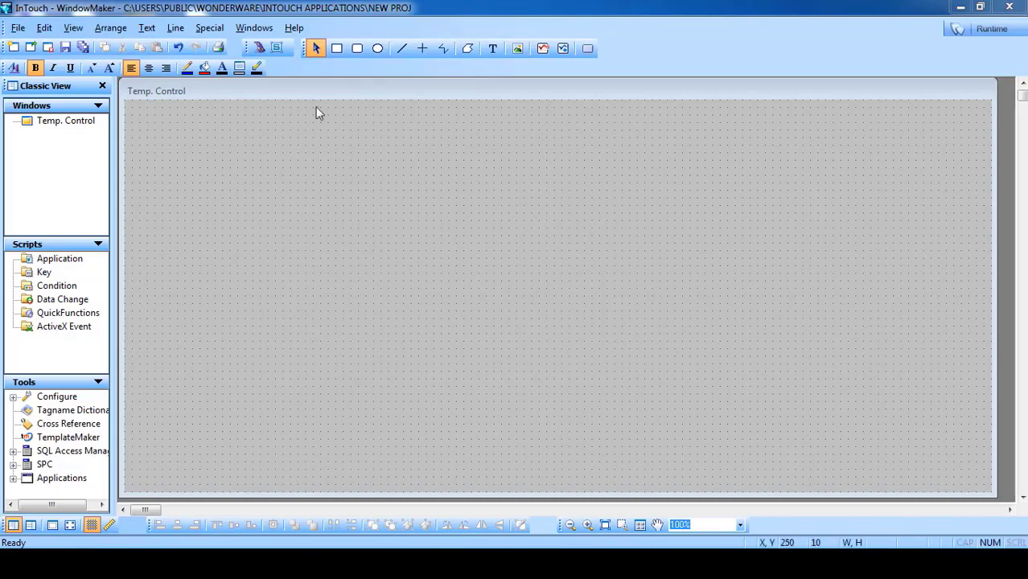
Insert a Vertical Slider wizard at the window's upper-left area and enlarge it to about 170 by 293
{"action": "left_click", "coordinate": [260, 48]}
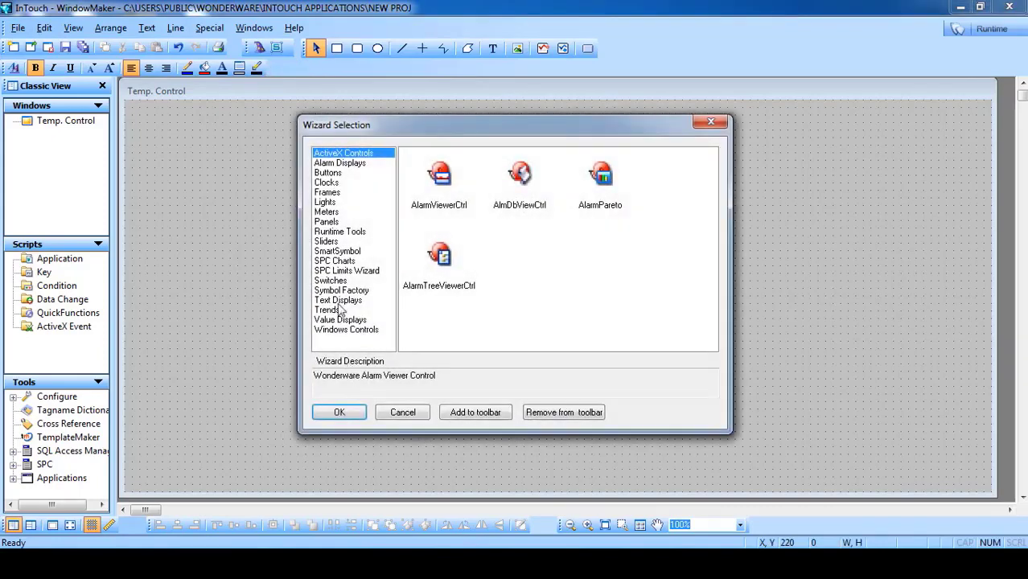
{"action": "left_click", "coordinate": [314, 241]}
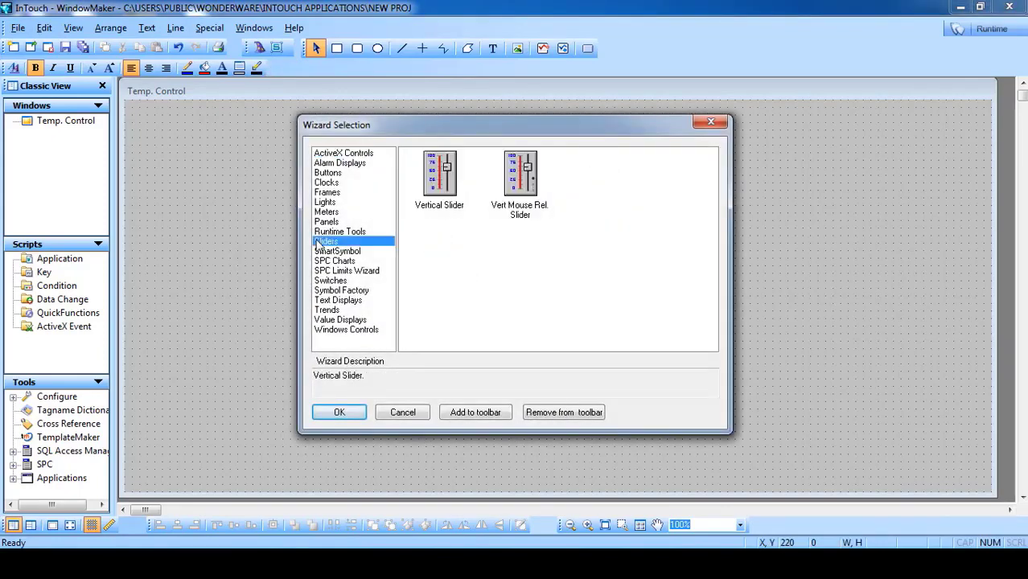
{"action": "left_click", "coordinate": [439, 173]}
{"action": "left_click", "coordinate": [338, 412]}
{"action": "left_click", "coordinate": [152, 119]}
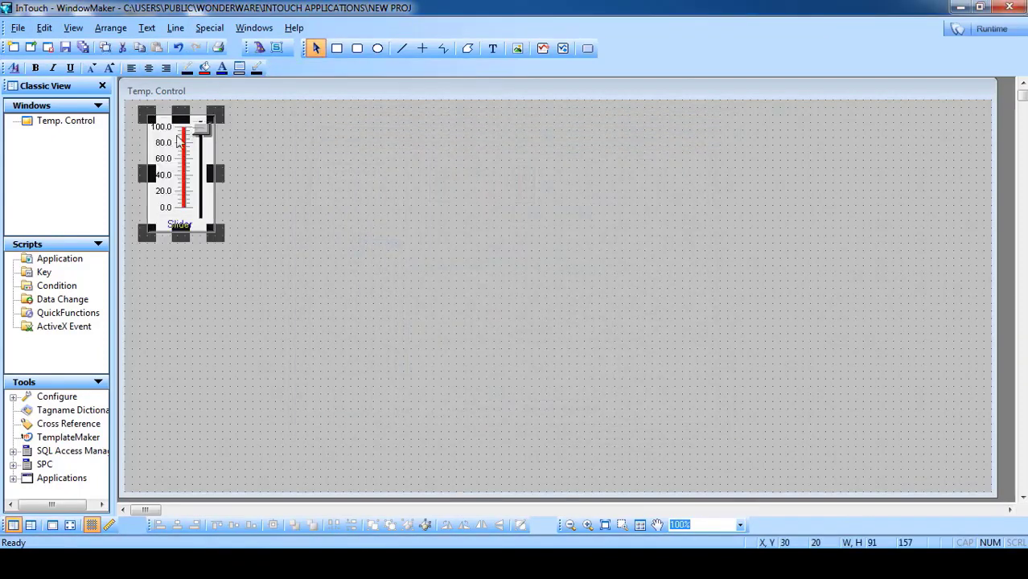
{"action": "mouse_move", "coordinate": [220, 234]}
{"action": "left_mouse_down"}
{"action": "mouse_move", "coordinate": [274, 302]}
{"action": "mouse_move", "coordinate": [224, 235]}
{"action": "left_mouse_up"}
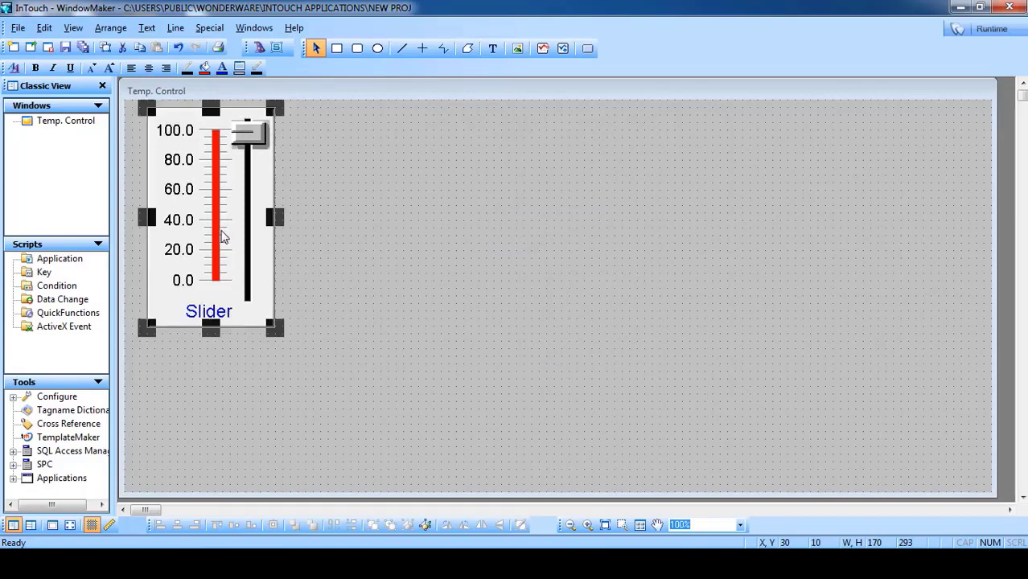
Assign the tagname tag1 to the slider, keeping its 0 to 100 range
{"action": "double_click", "coordinate": [224, 234]}
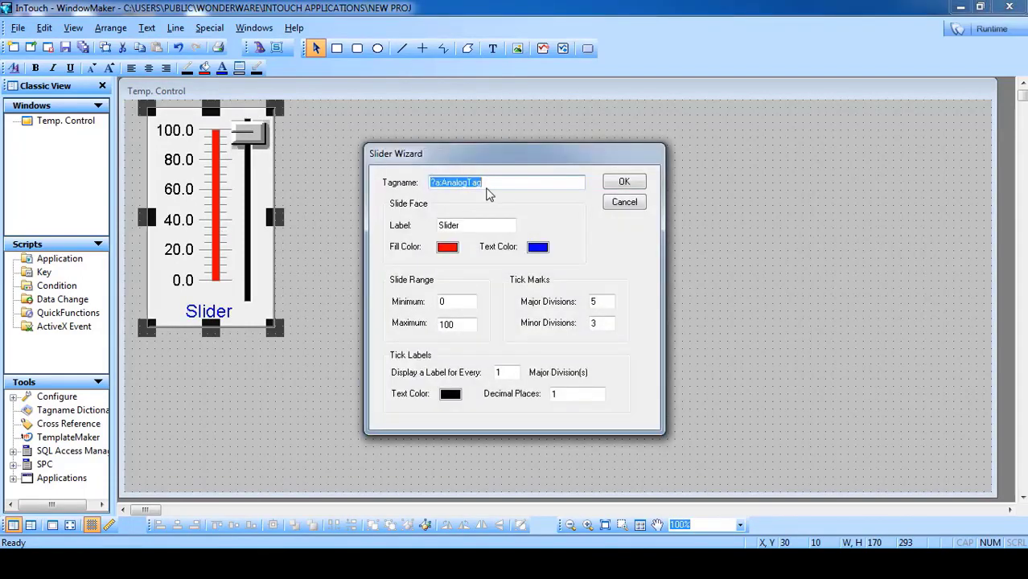
{"action": "type", "text": "tag1"}
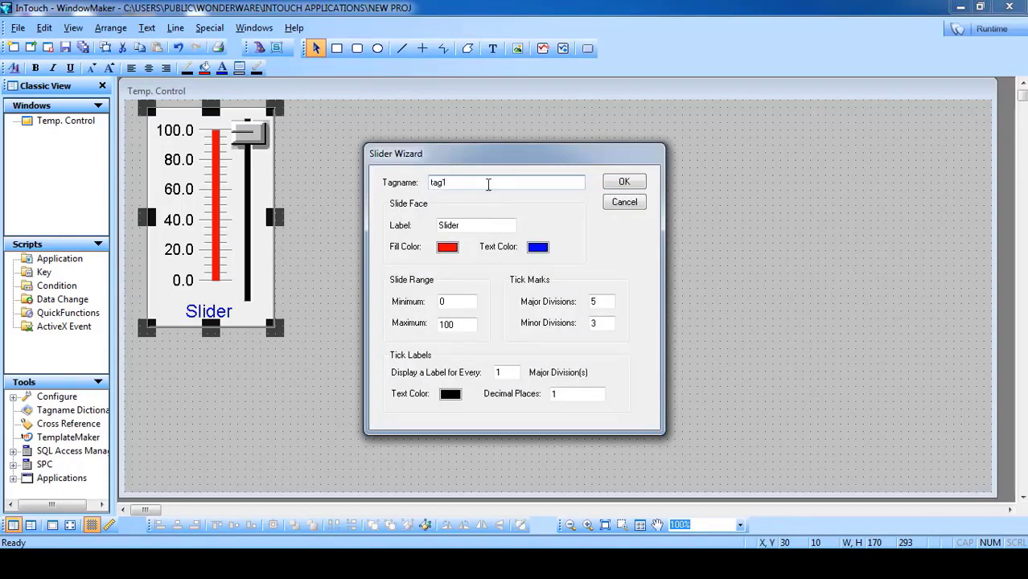
{"action": "left_click", "coordinate": [445, 249]}
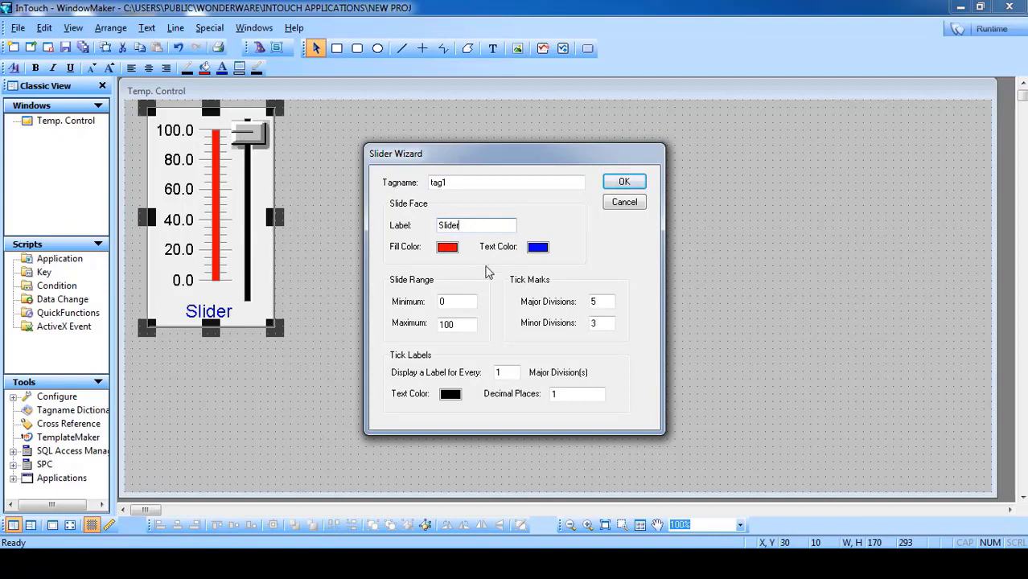
{"action": "left_click", "coordinate": [450, 301]}
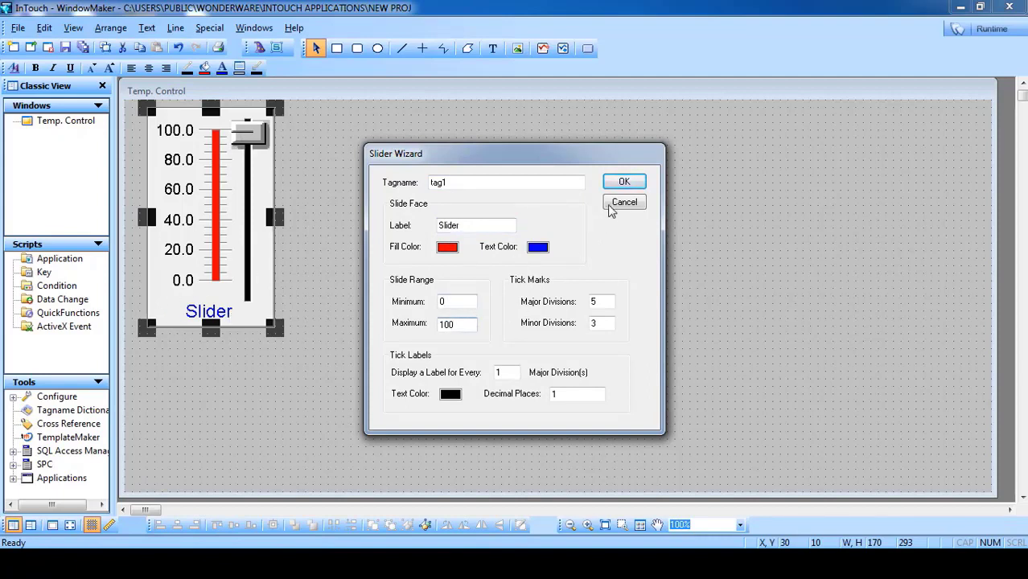
{"action": "left_click", "coordinate": [621, 185]}
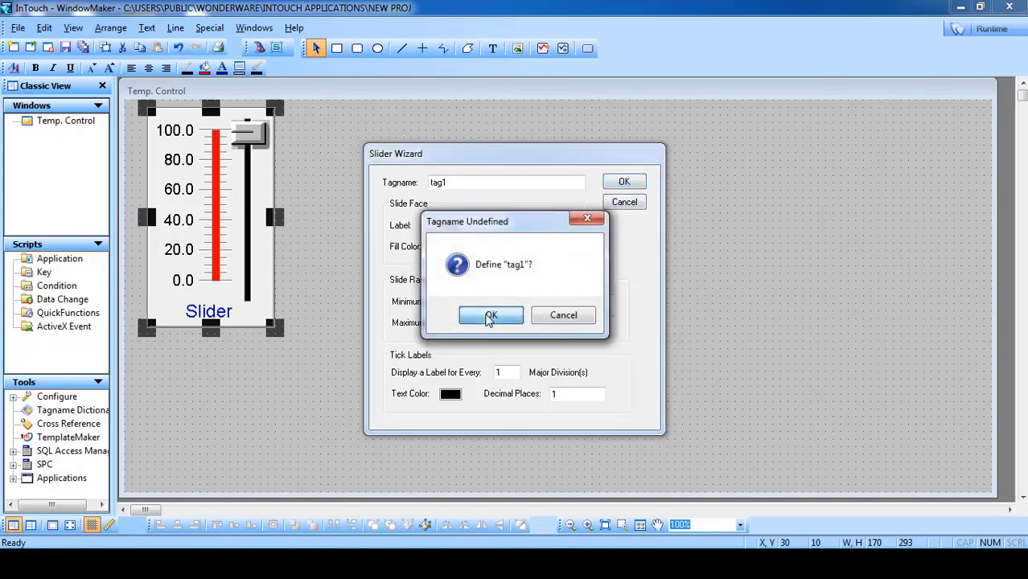
Define tag1 as a Memory Real tag in the tagname dictionary and save it
{"action": "left_click", "coordinate": [489, 316]}
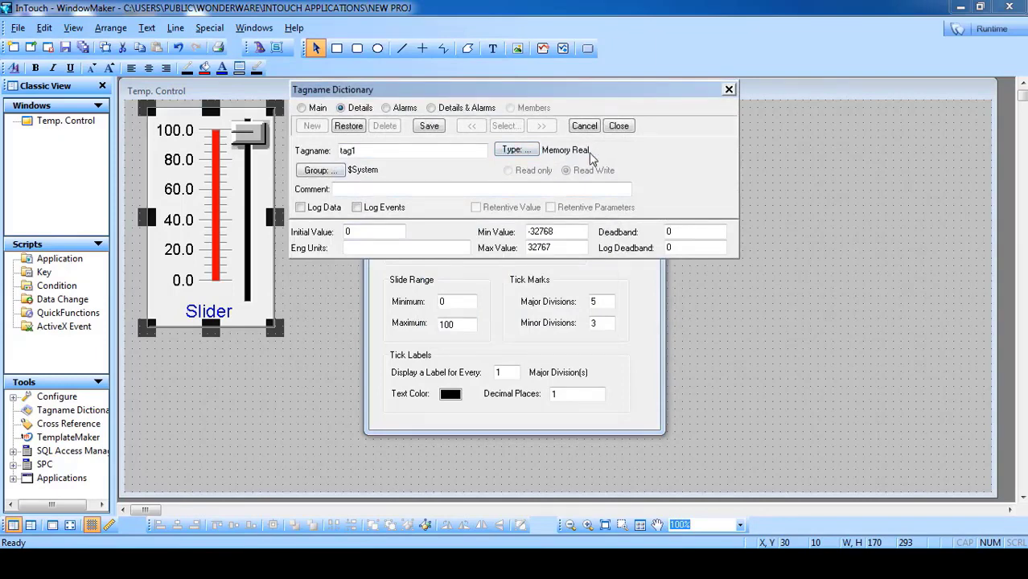
{"action": "left_click", "coordinate": [429, 126]}
{"action": "left_click", "coordinate": [623, 127]}
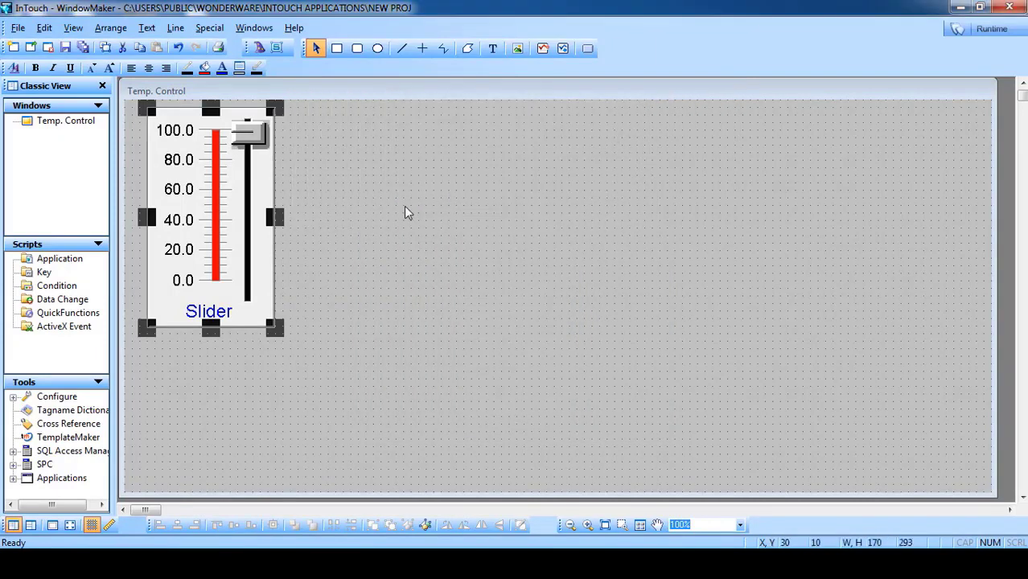
{"action": "left_click", "coordinate": [404, 205]}
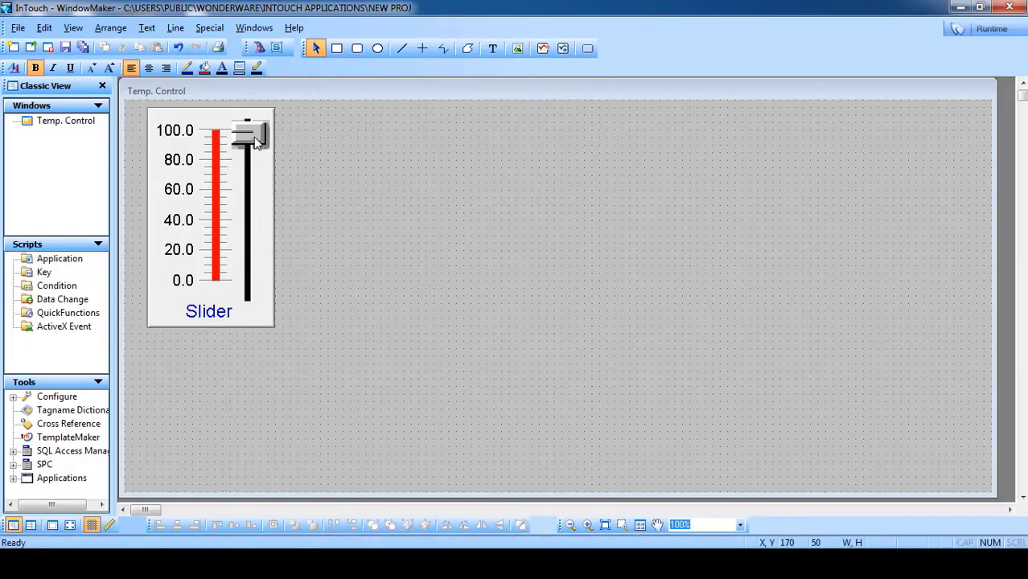
Add the text "#.####" below the slider and enlarge it to about 140 by 78
{"action": "left_click", "coordinate": [491, 49]}
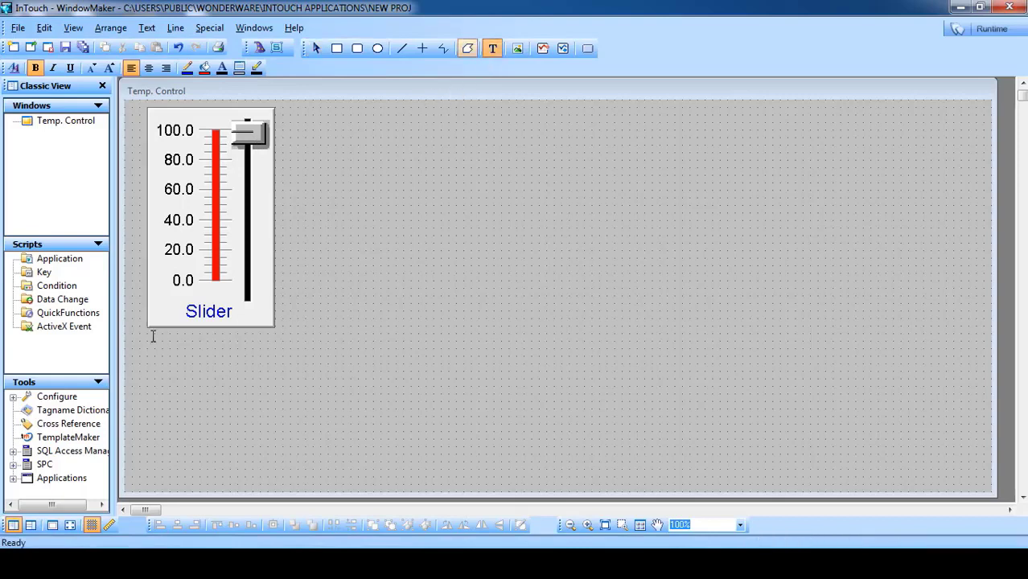
{"action": "left_click", "coordinate": [175, 371]}
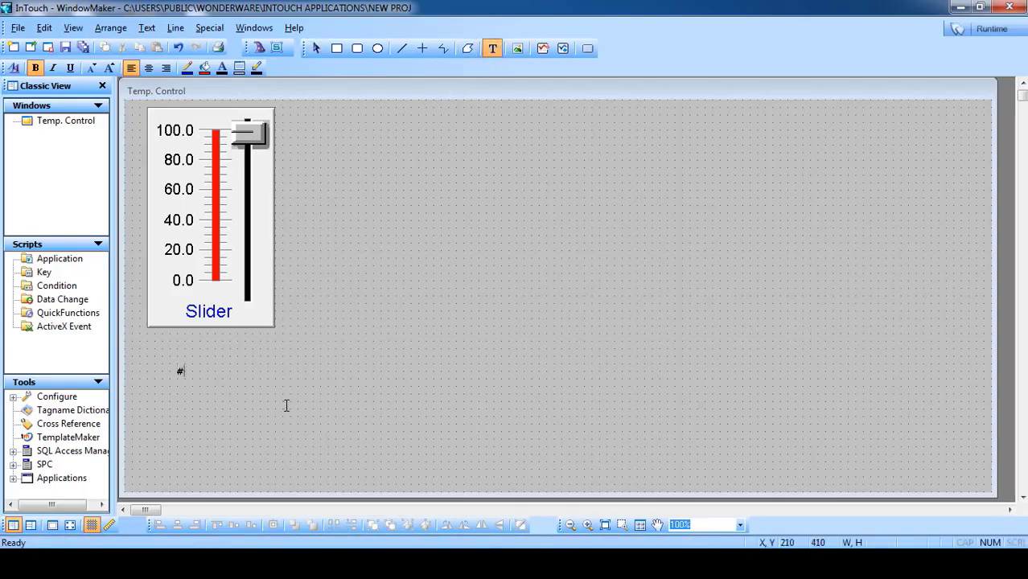
{"action": "type", "text": "#.####"}
{"action": "key", "text": "Escape"}
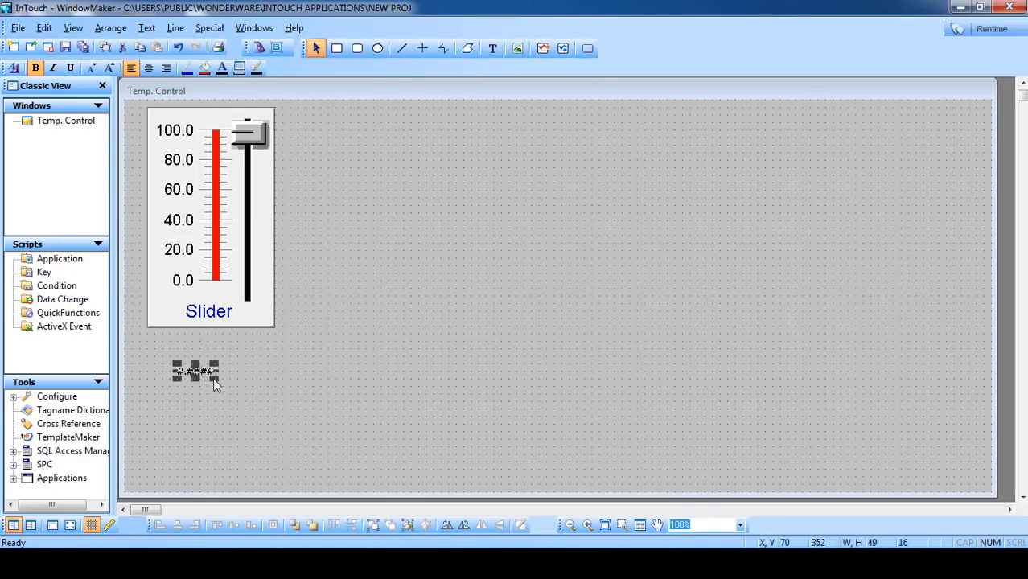
{"action": "left_click_drag", "start_coordinate": [177, 364], "coordinate": [283, 427]}
{"action": "left_click_drag", "start_coordinate": [229, 406], "coordinate": [207, 389]}
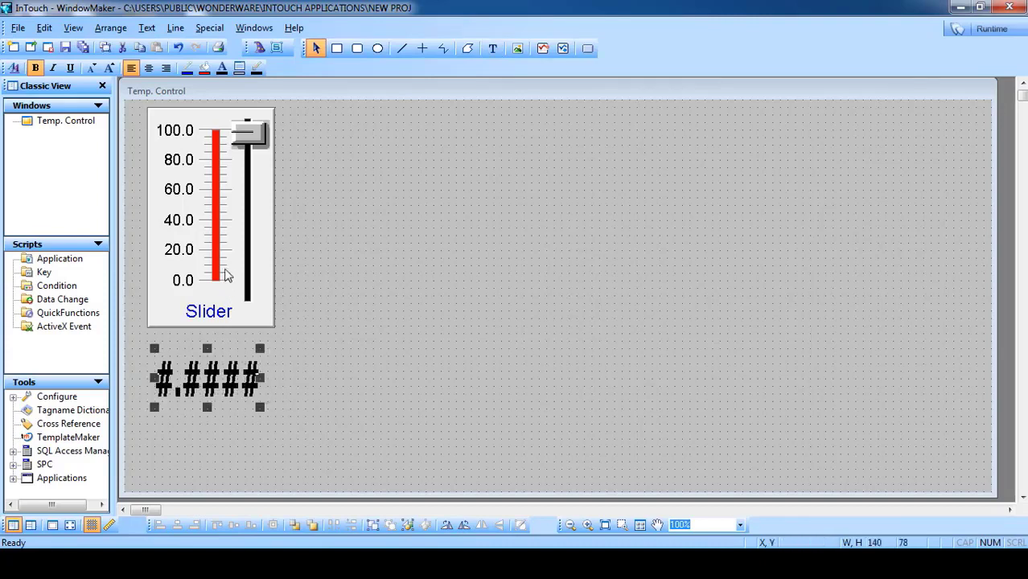
Link the "#.####" text to an analog value display with the expression tag1
{"action": "double_click", "coordinate": [216, 386]}
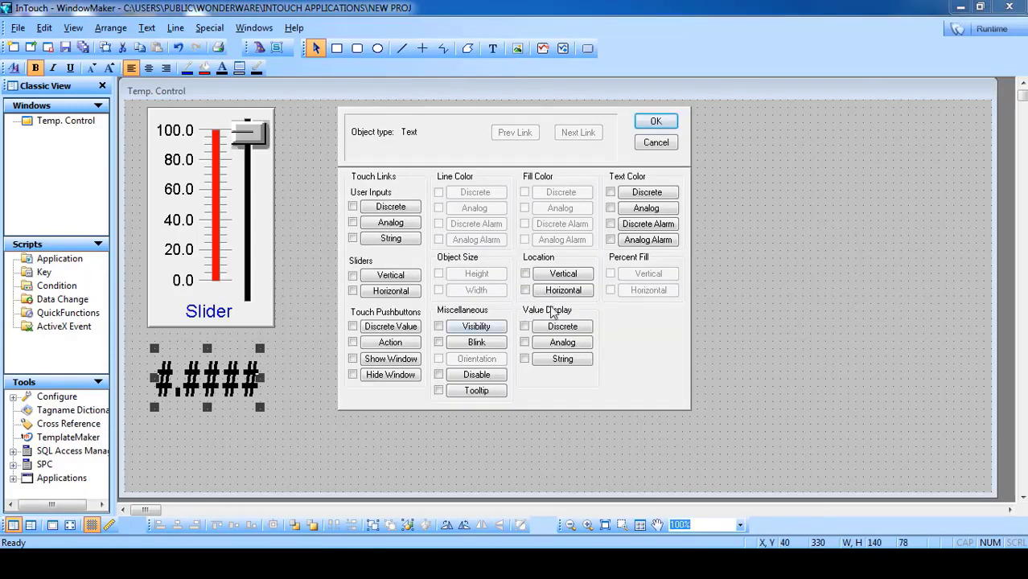
{"action": "left_click", "coordinate": [563, 345]}
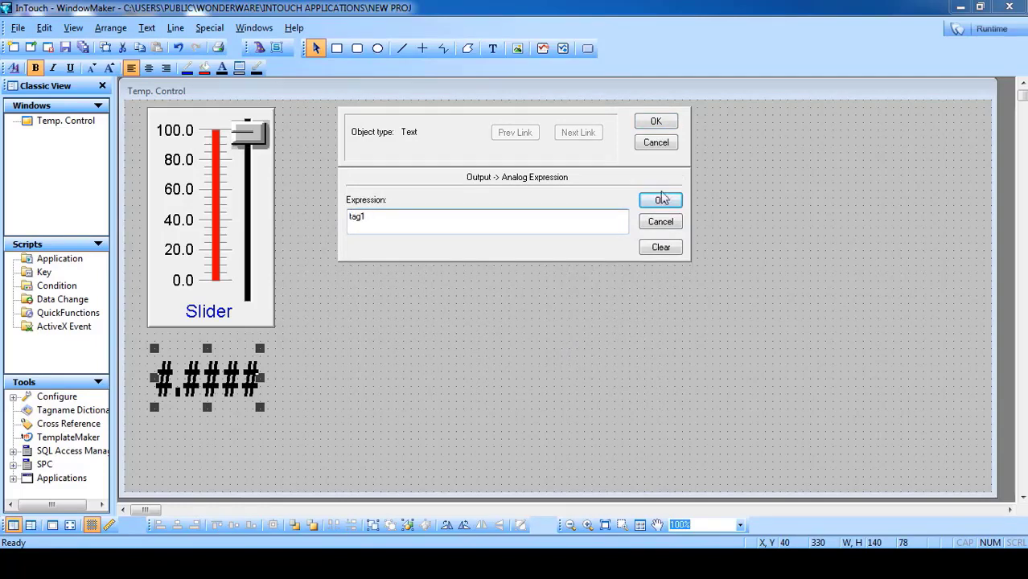
{"action": "left_click", "coordinate": [663, 120]}
Test the window in runtime by moving the slider to 100, and return to development
{"action": "left_click", "coordinate": [975, 31]}
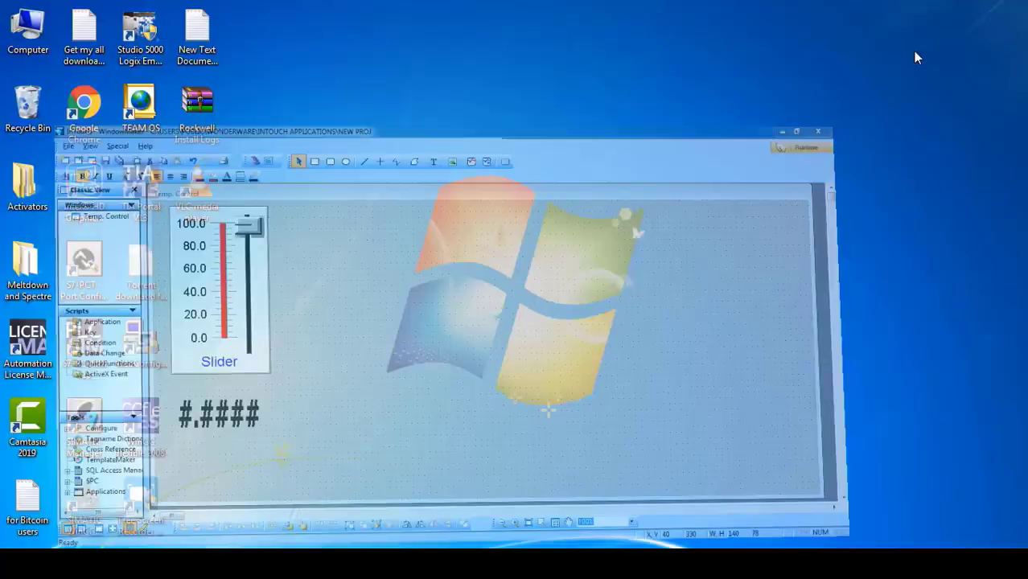
{"action": "left_click_drag", "start_coordinate": [127, 229], "coordinate": [132, 76]}
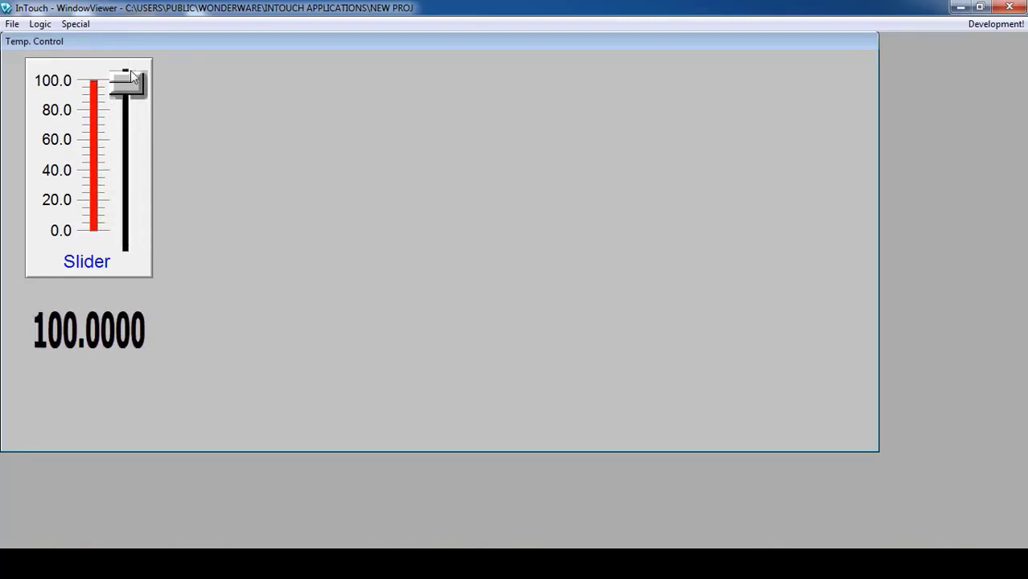
{"action": "left_click", "coordinate": [995, 24]}
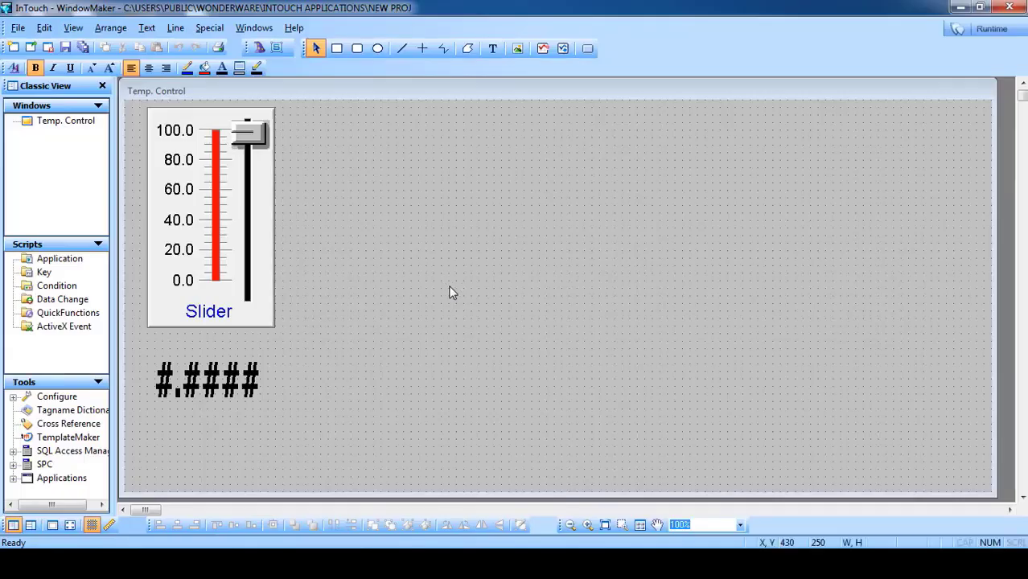
Draw a large ellipse about 420 by 390 beside the slider and give its outline the fourth solid line thickness
{"action": "left_click", "coordinate": [378, 49]}
{"action": "left_click_drag", "start_coordinate": [764, 123], "coordinate": [449, 416]}
{"action": "left_click_drag", "start_coordinate": [521, 322], "coordinate": [514, 307]}
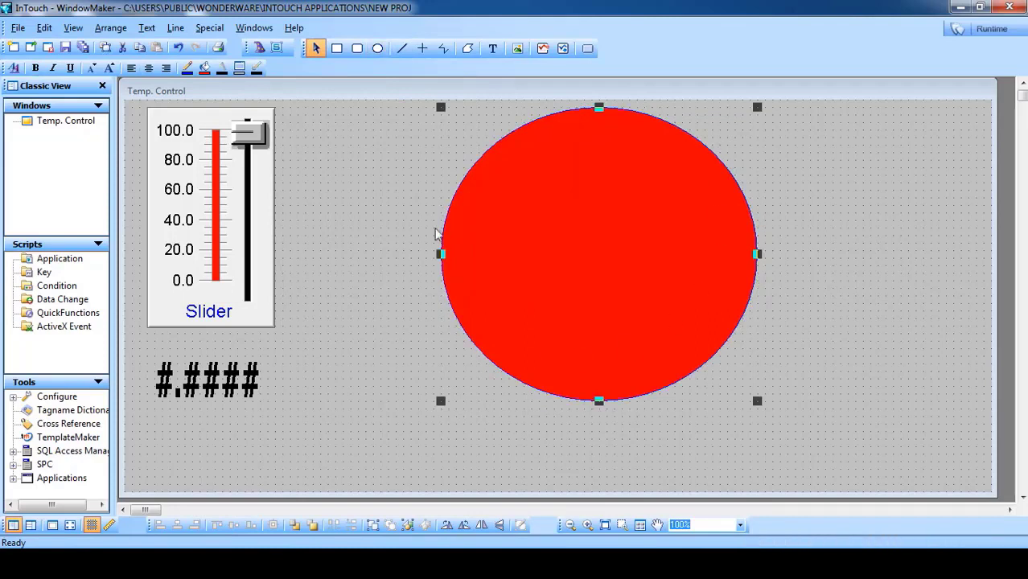
{"action": "left_click", "coordinate": [173, 28]}
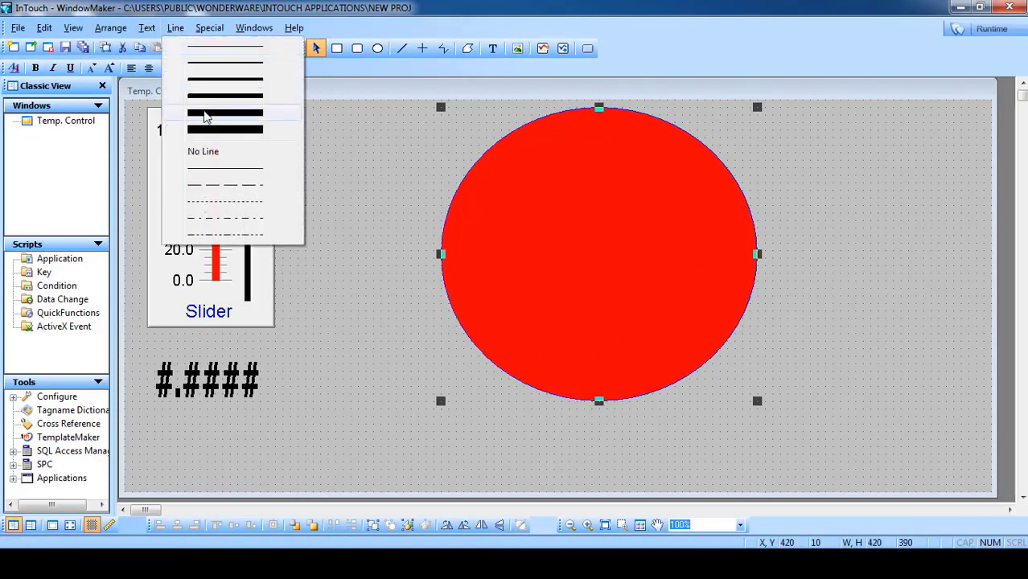
{"action": "left_click", "coordinate": [205, 98]}
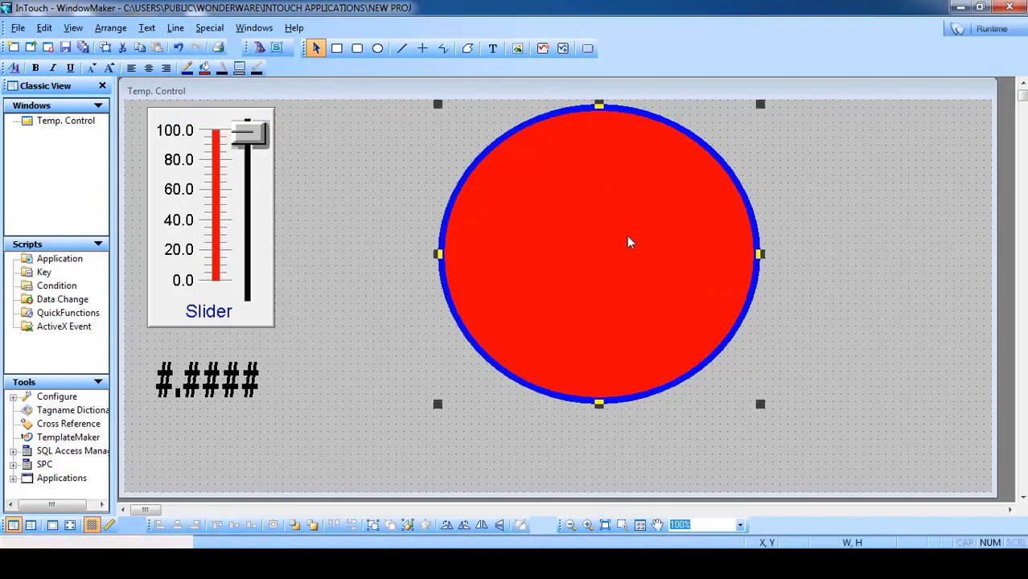
{"action": "left_click_drag", "start_coordinate": [599, 244], "coordinate": [602, 251]}
Add a blink link to the ellipse with the expression tag1, using Blink Invisible at Slow speed
{"action": "double_click", "coordinate": [597, 247]}
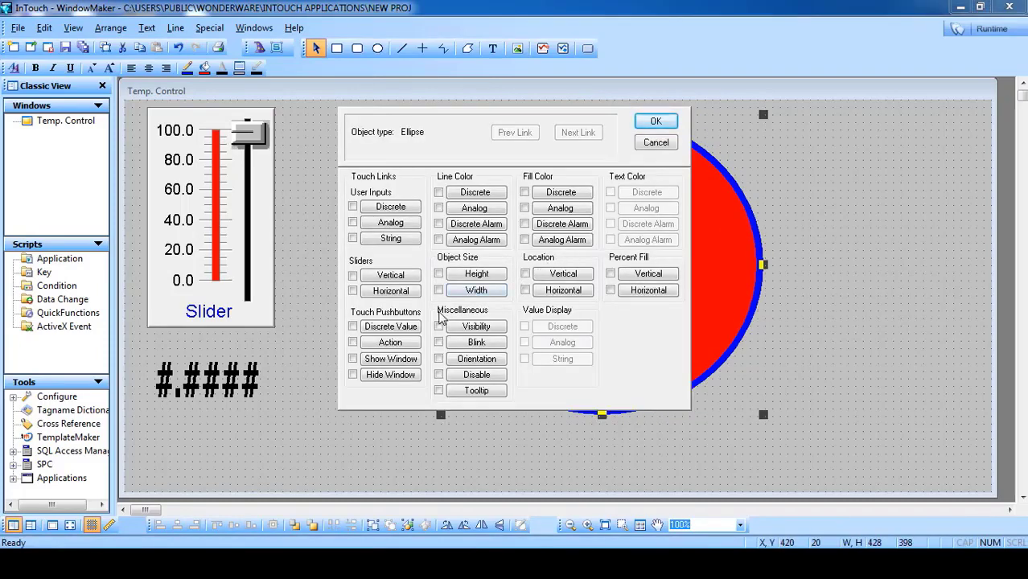
{"action": "left_click", "coordinate": [482, 346]}
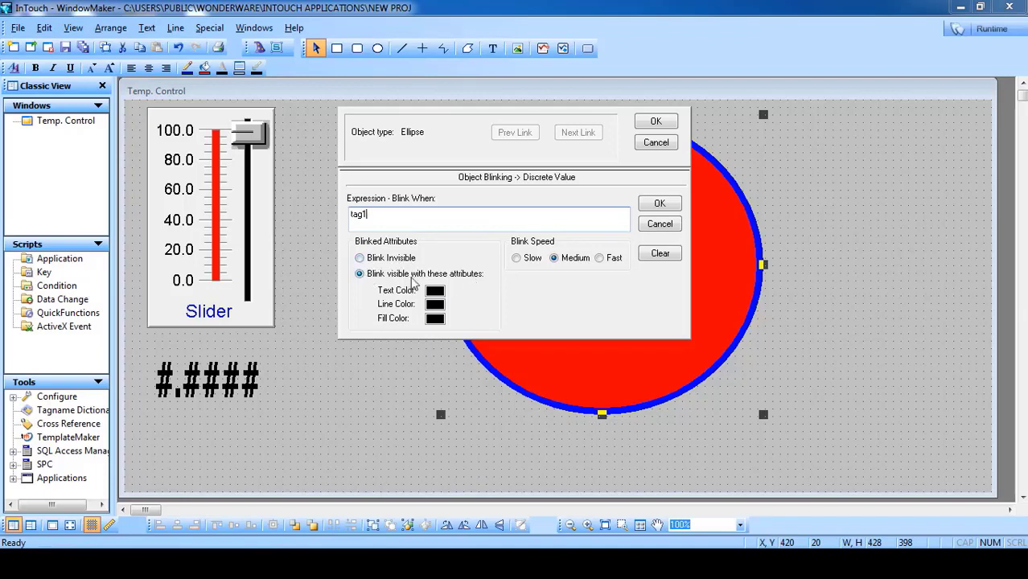
{"action": "left_click", "coordinate": [360, 260]}
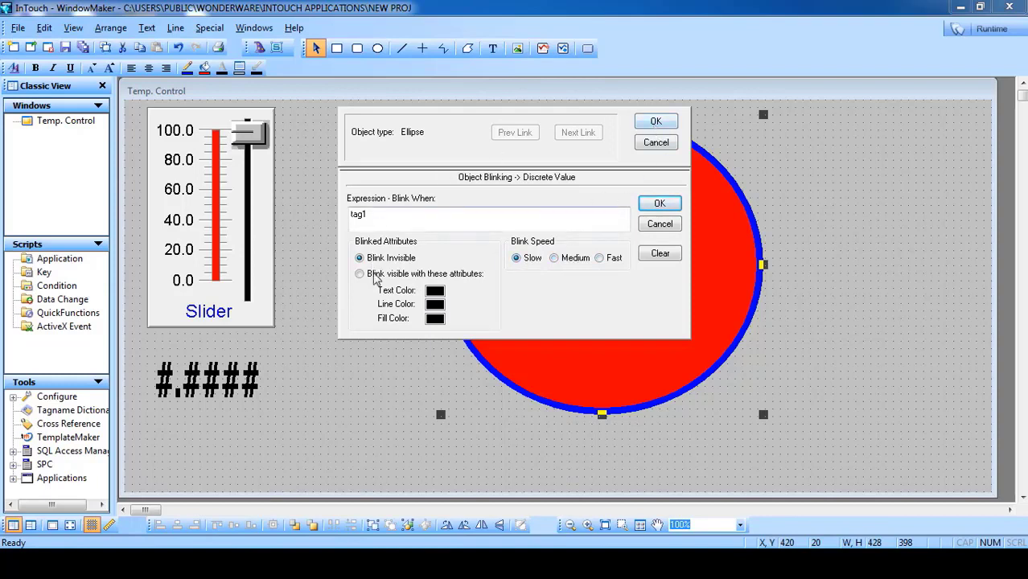
{"action": "left_click", "coordinate": [656, 123]}
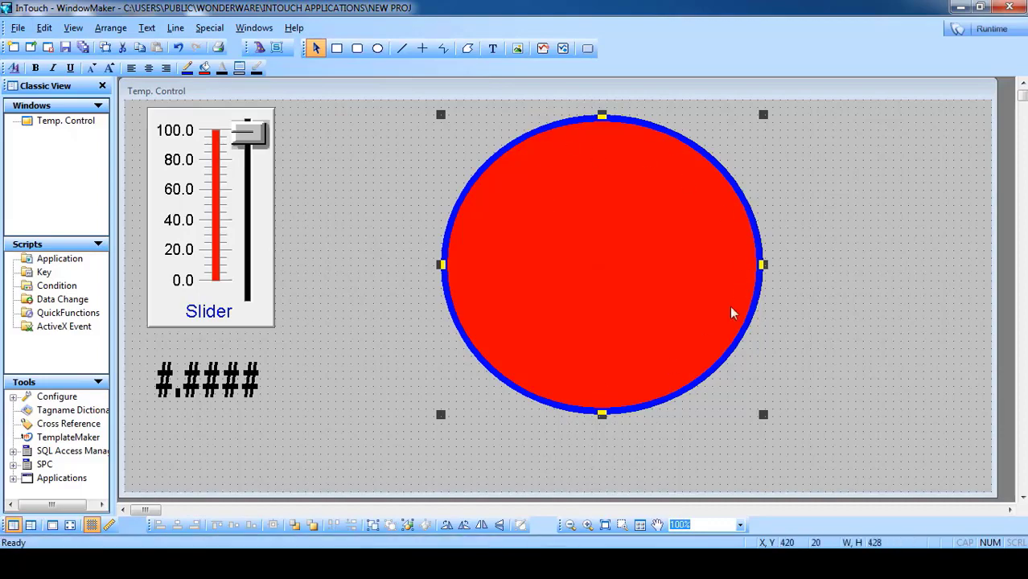
Check the ellipse's slow blinking in runtime and return to development
{"action": "left_click", "coordinate": [991, 29]}
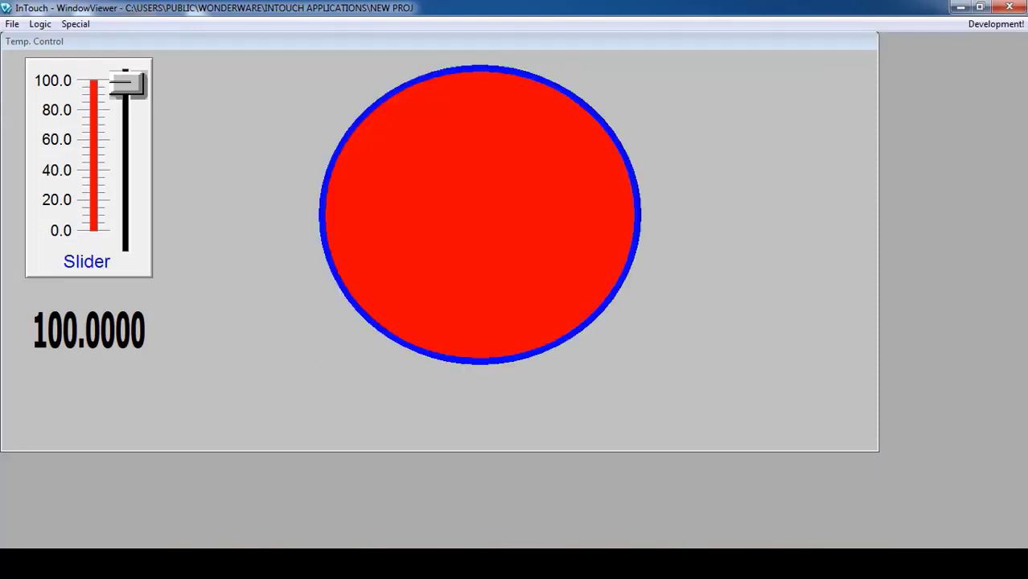
{"action": "left_click", "coordinate": [995, 24]}
Set the ellipse's blink speed to Medium and run the window in runtime
{"action": "left_click", "coordinate": [632, 254]}
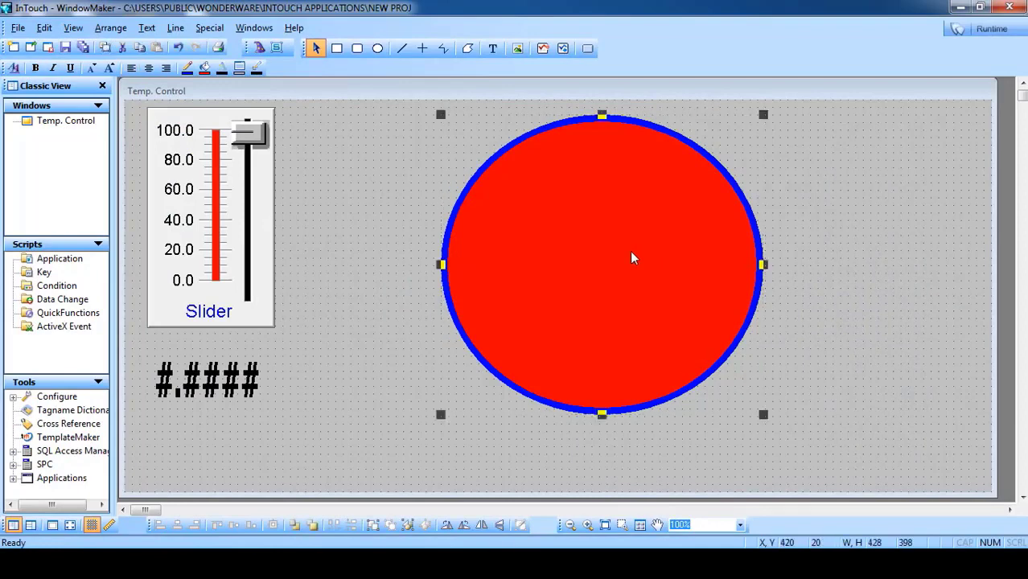
{"action": "double_click", "coordinate": [632, 253]}
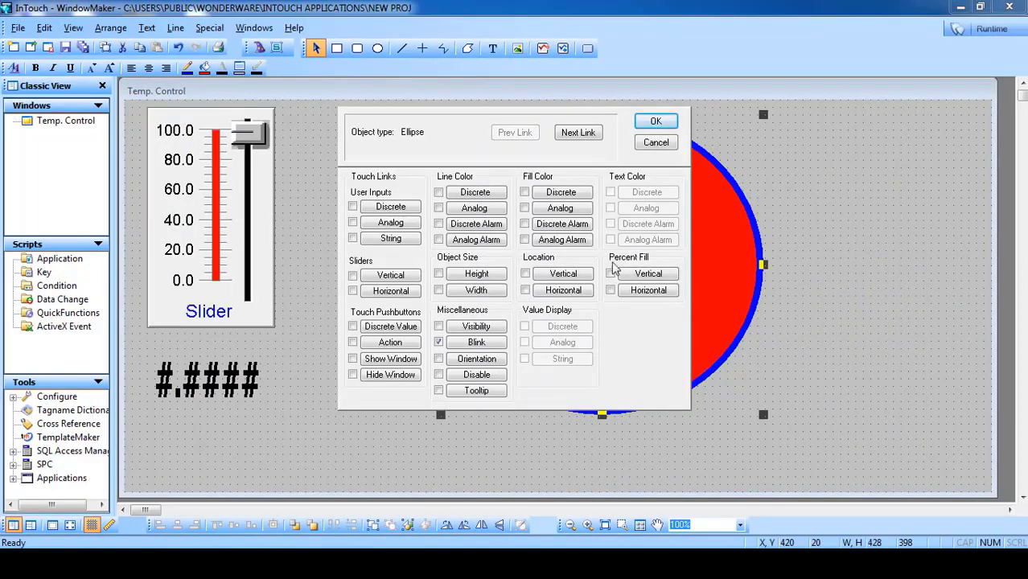
{"action": "left_click", "coordinate": [476, 342]}
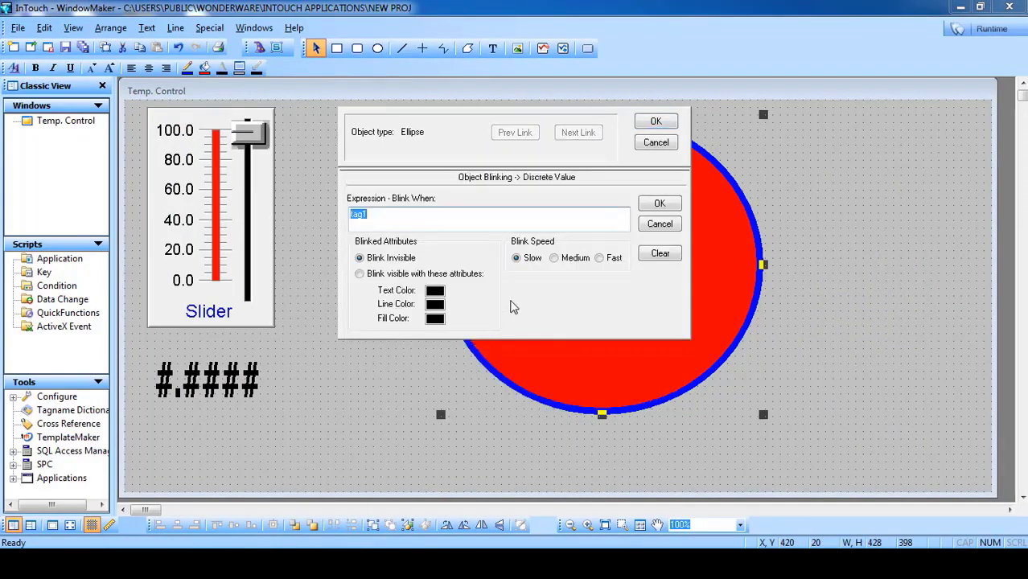
{"action": "left_click", "coordinate": [569, 259]}
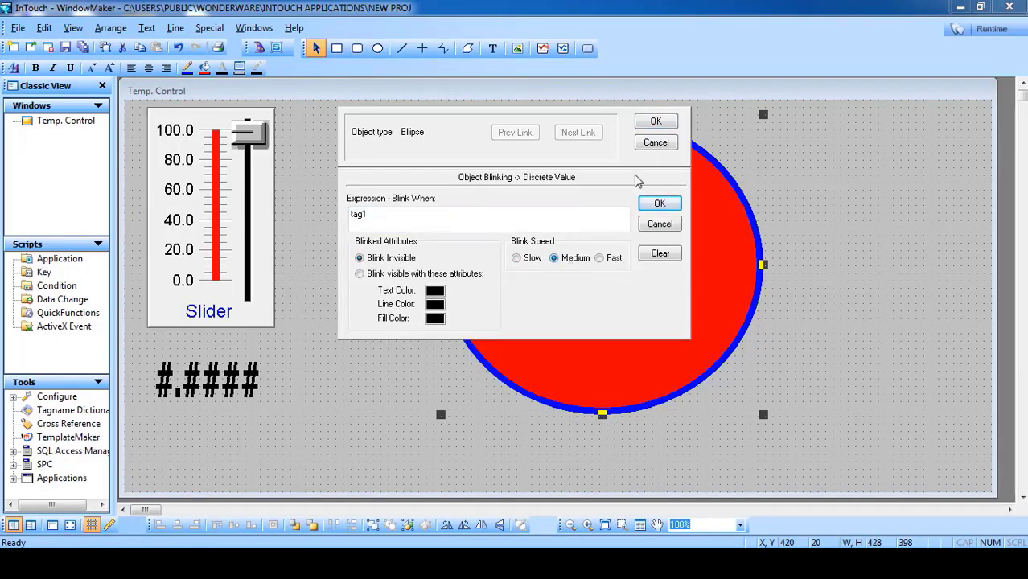
{"action": "left_click", "coordinate": [655, 121]}
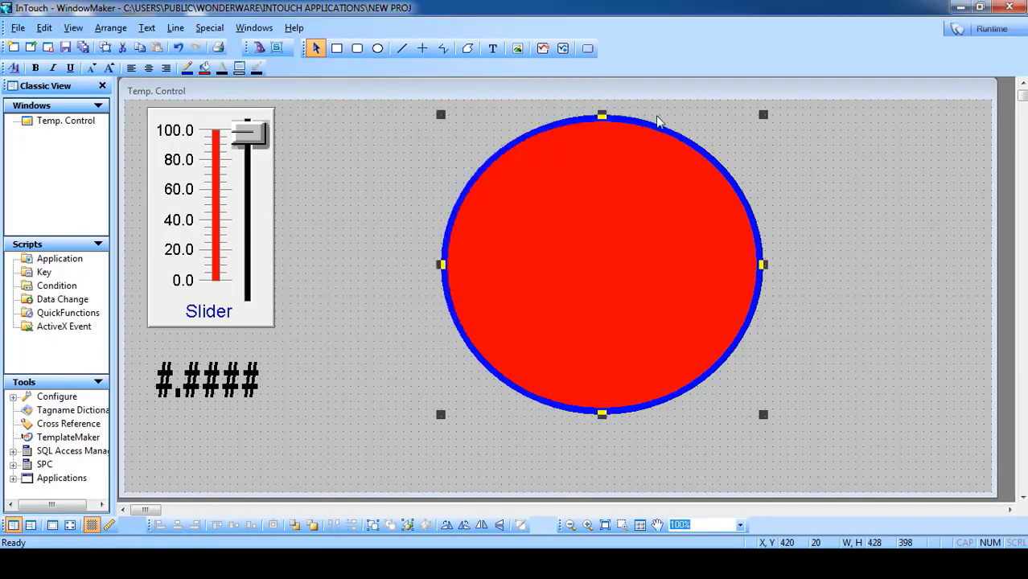
{"action": "left_click", "coordinate": [978, 33]}
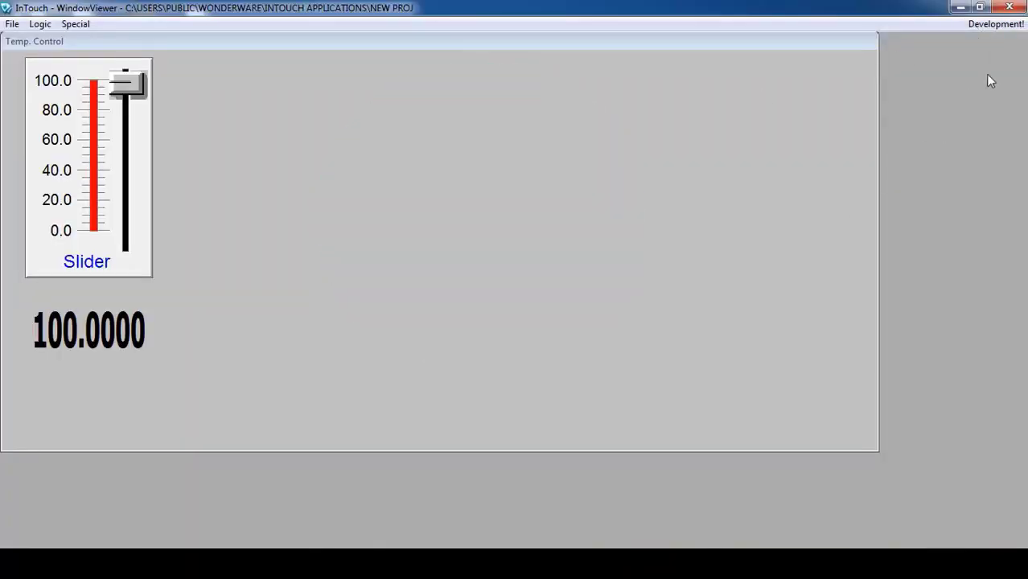
Return to development, set the ellipse's blink speed to Fast and run the window in runtime
{"action": "left_click", "coordinate": [993, 23]}
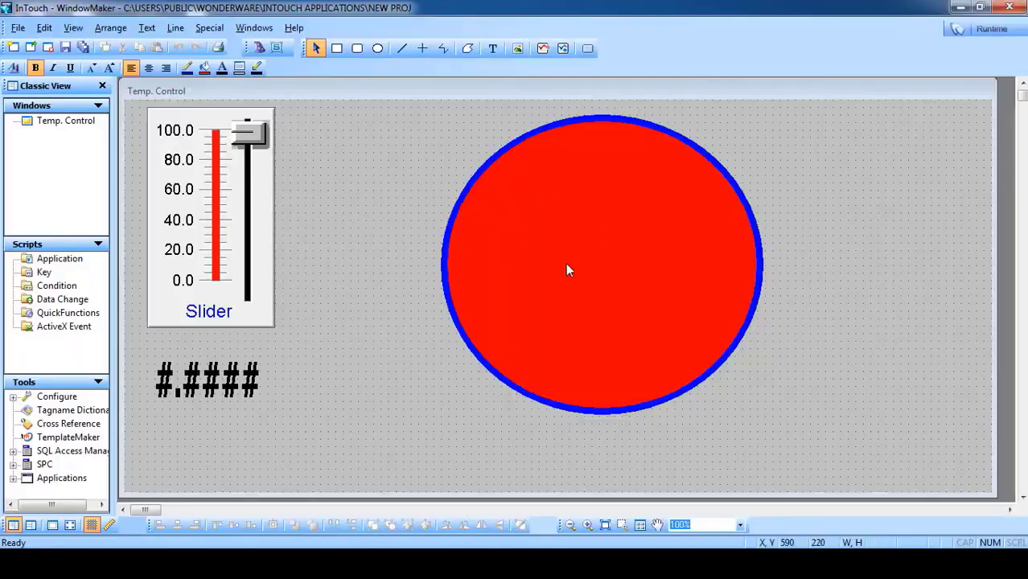
{"action": "double_click", "coordinate": [567, 265]}
{"action": "left_click", "coordinate": [465, 343]}
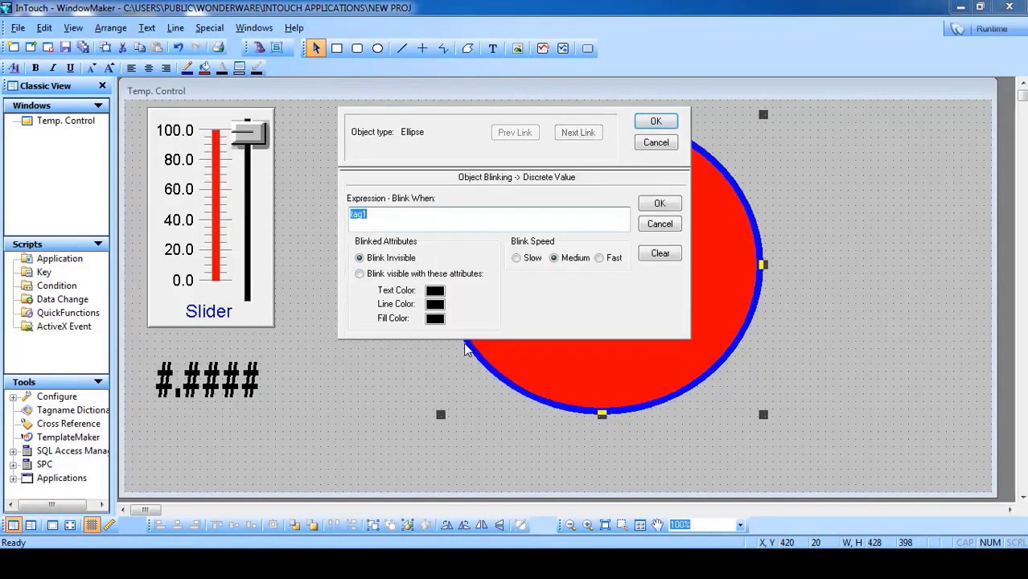
{"action": "left_click", "coordinate": [607, 259]}
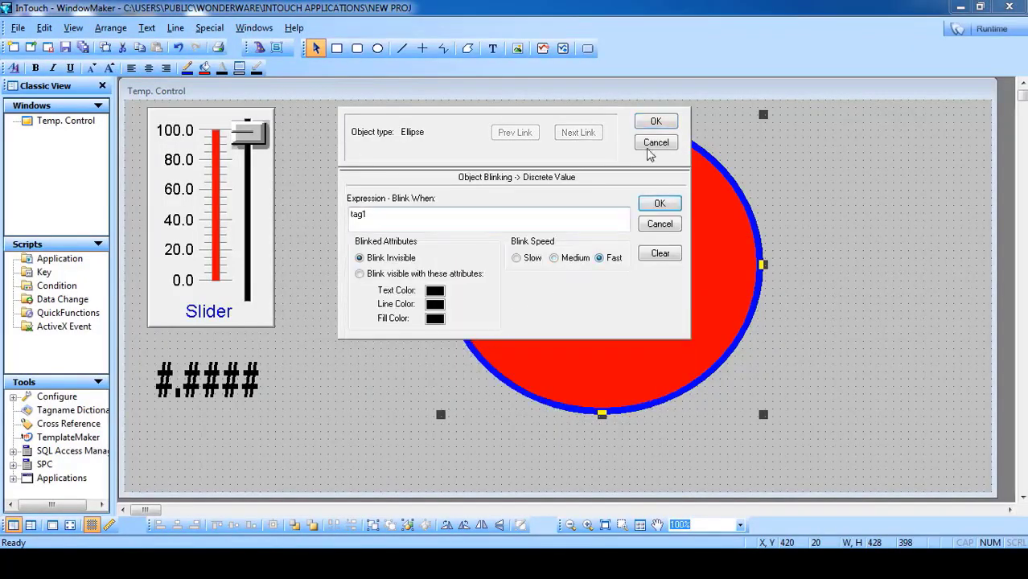
{"action": "left_click", "coordinate": [654, 121]}
{"action": "left_click", "coordinate": [1011, 33]}
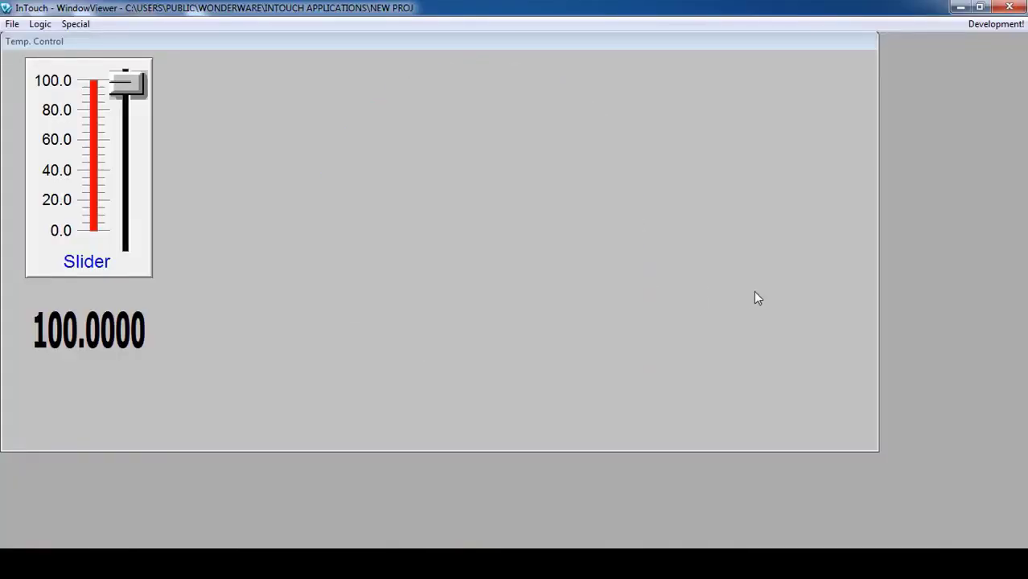
Back in development, shift the ellipse slightly toward the slider and edit its tag1 blink expression
{"action": "left_click", "coordinate": [989, 25]}
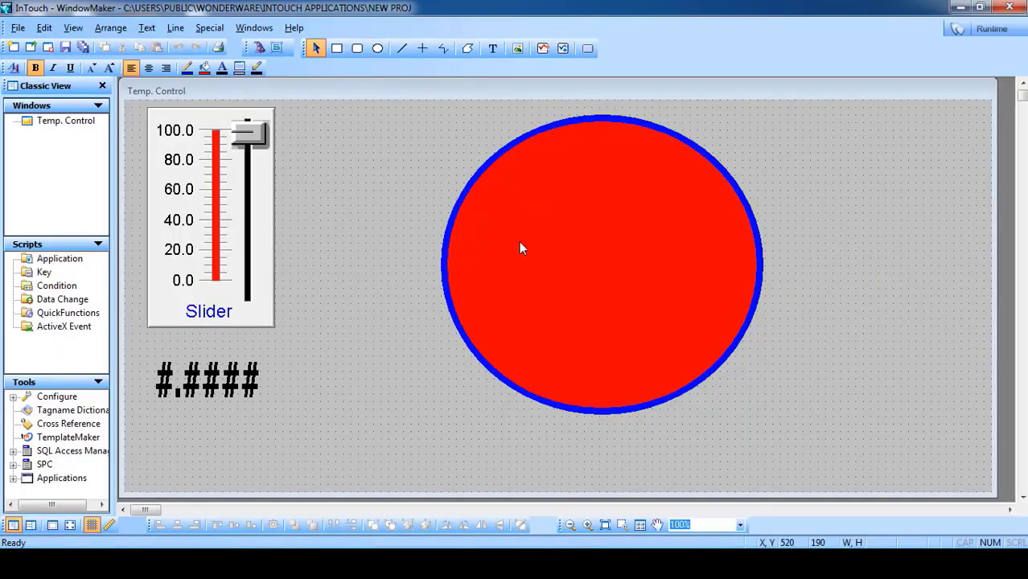
{"action": "left_click_drag", "start_coordinate": [519, 242], "coordinate": [500, 245]}
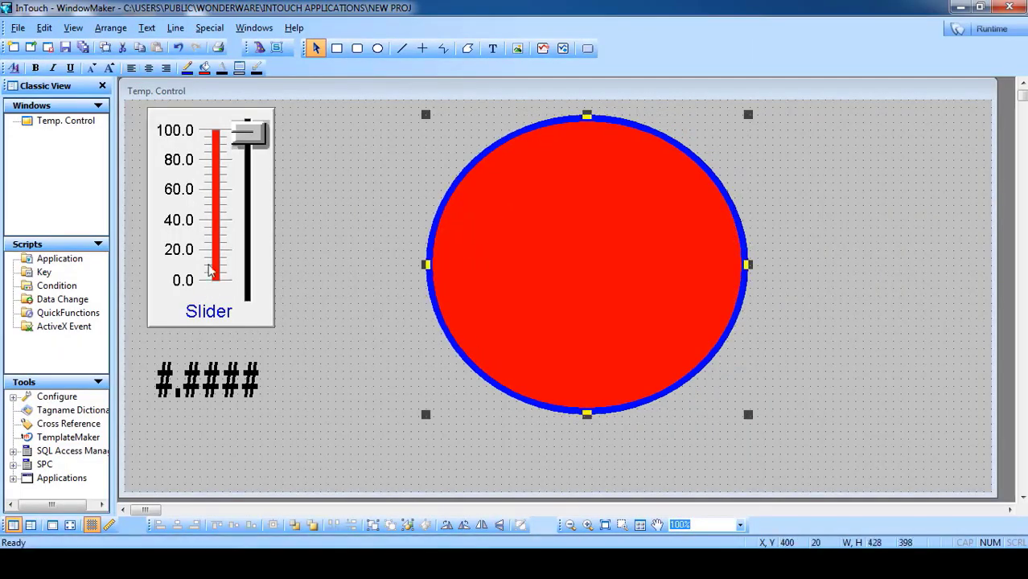
{"action": "double_click", "coordinate": [601, 259]}
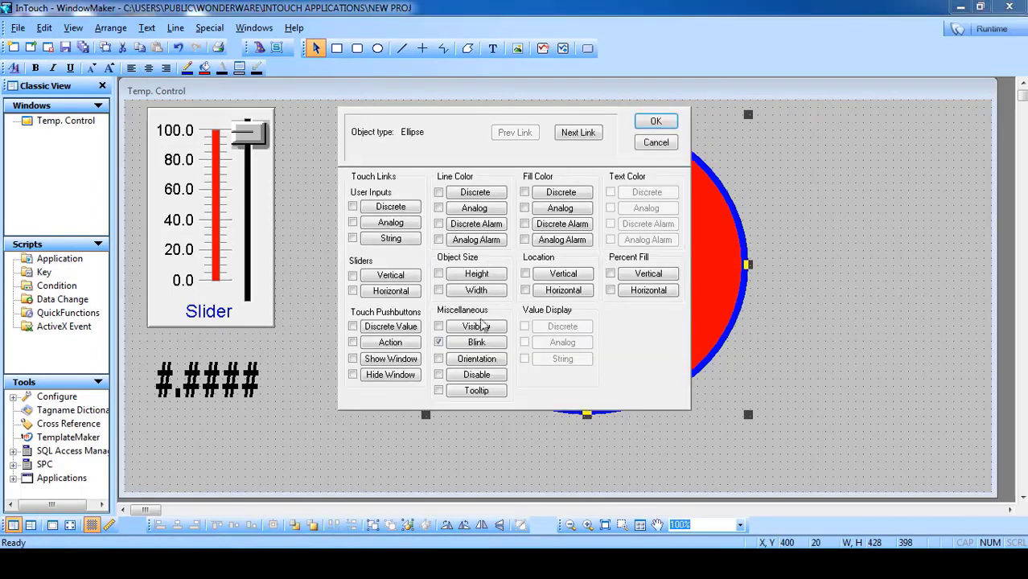
{"action": "left_click", "coordinate": [475, 341]}
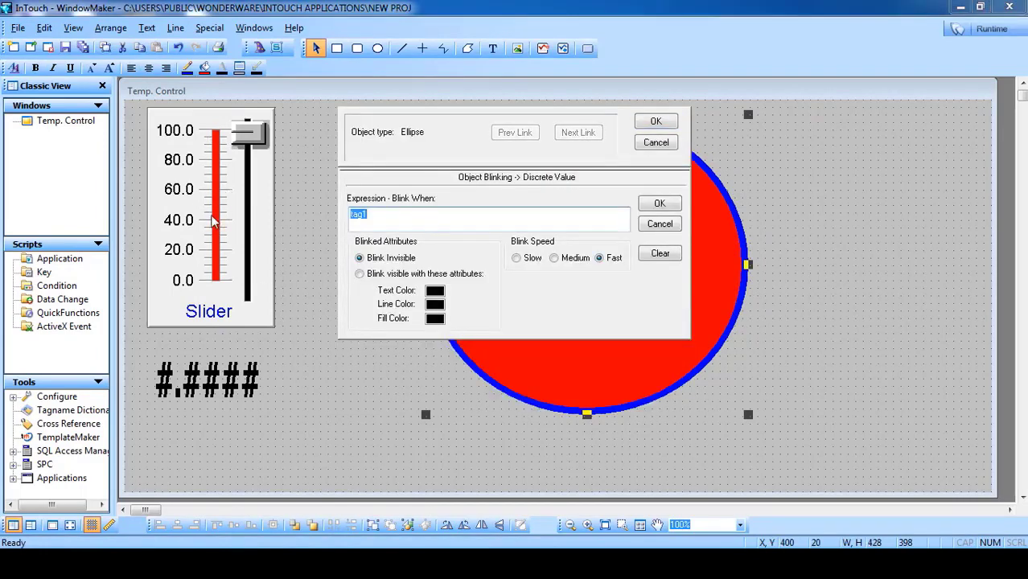
{"action": "left_click", "coordinate": [415, 218]}
{"action": "left_click_drag", "start_coordinate": [388, 217], "coordinate": [352, 217]}
{"action": "left_click", "coordinate": [655, 121]}
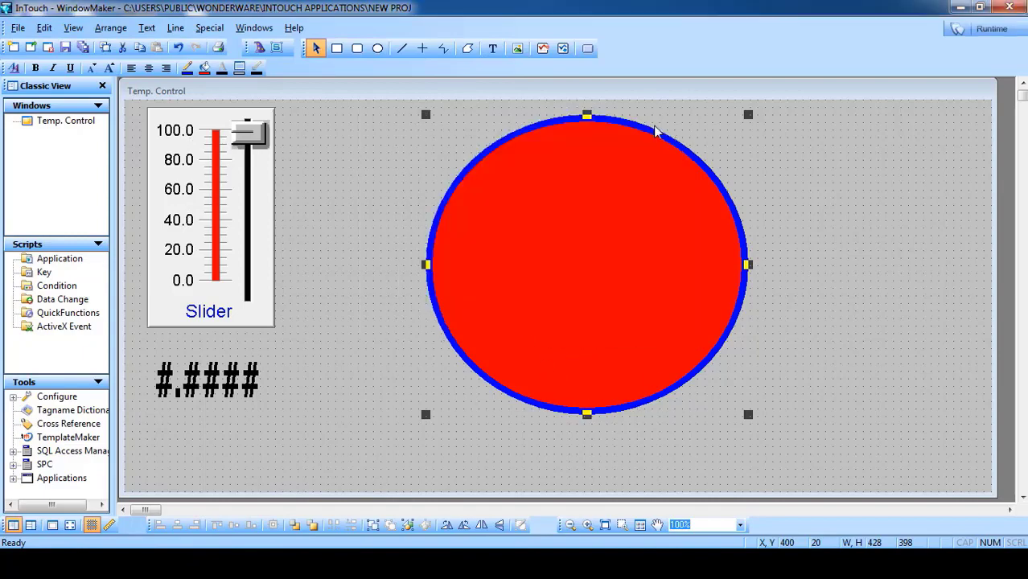
Test the blinking in runtime with the slider at about 34 and about 63, and return to development
{"action": "left_click", "coordinate": [979, 30]}
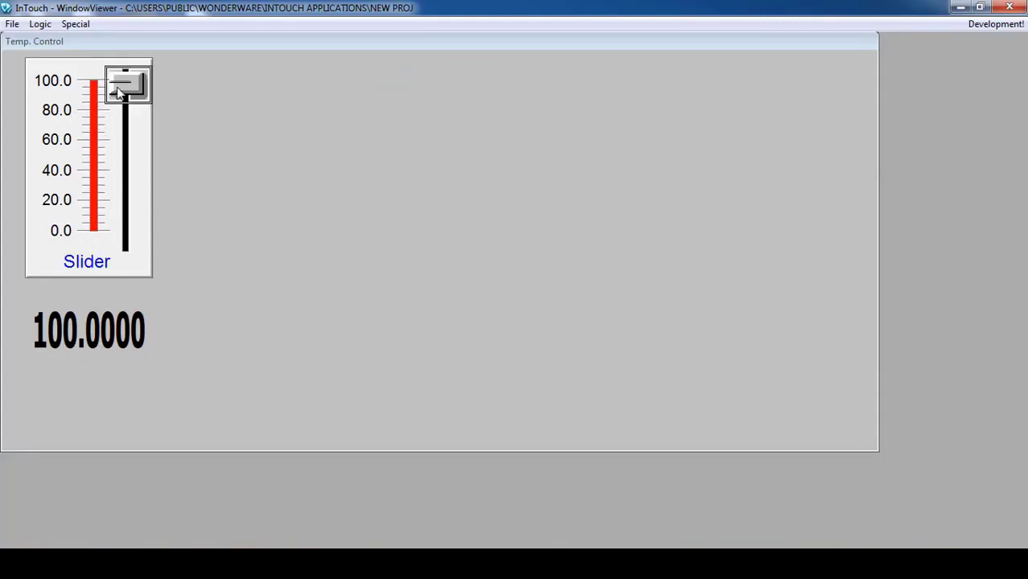
{"action": "left_click_drag", "start_coordinate": [126, 83], "coordinate": [118, 166]}
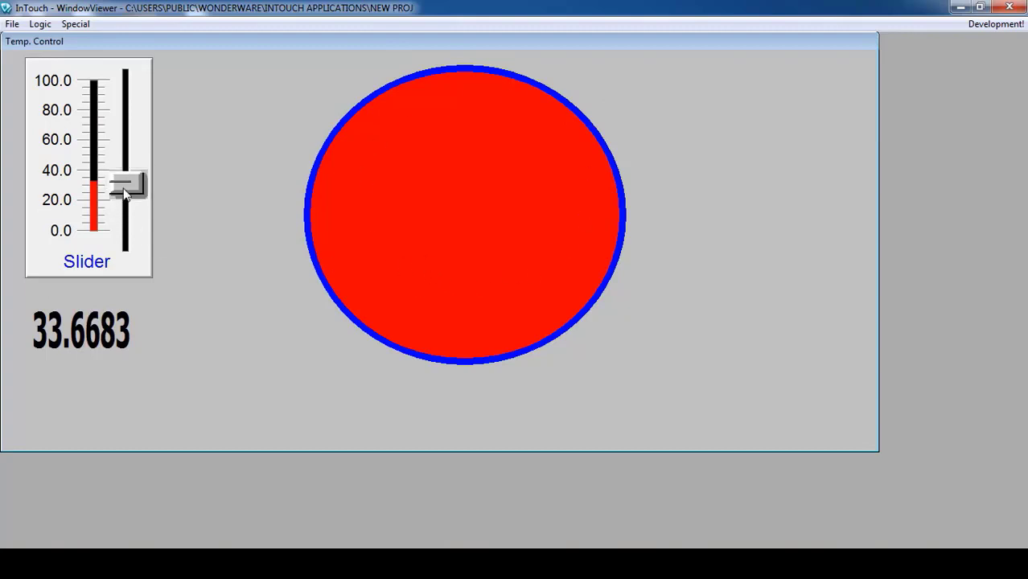
{"action": "left_click_drag", "start_coordinate": [121, 184], "coordinate": [120, 124]}
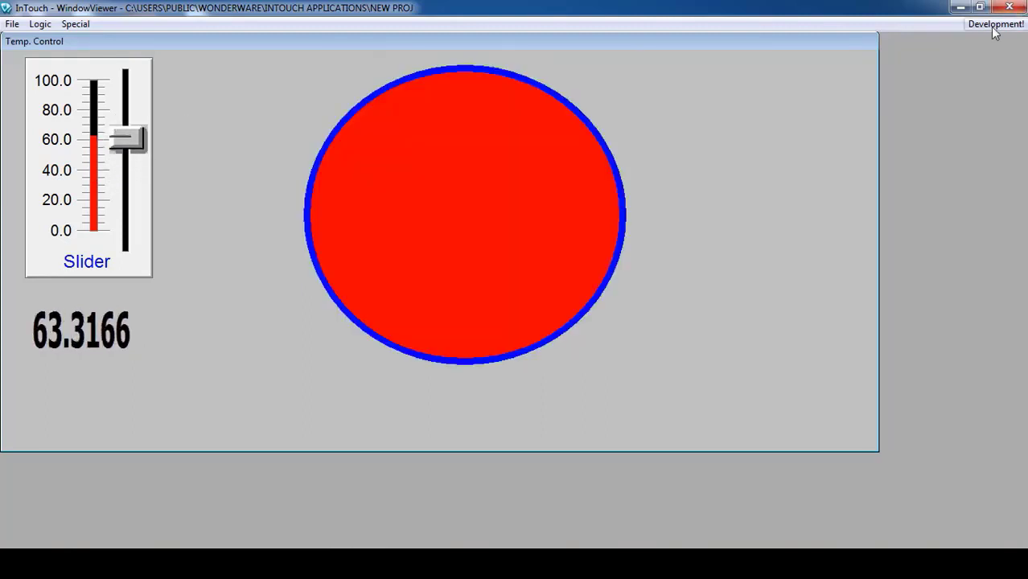
{"action": "left_click", "coordinate": [992, 24]}
Set the ellipse's blink expression to tag1>50 and tag1<80
{"action": "double_click", "coordinate": [611, 232]}
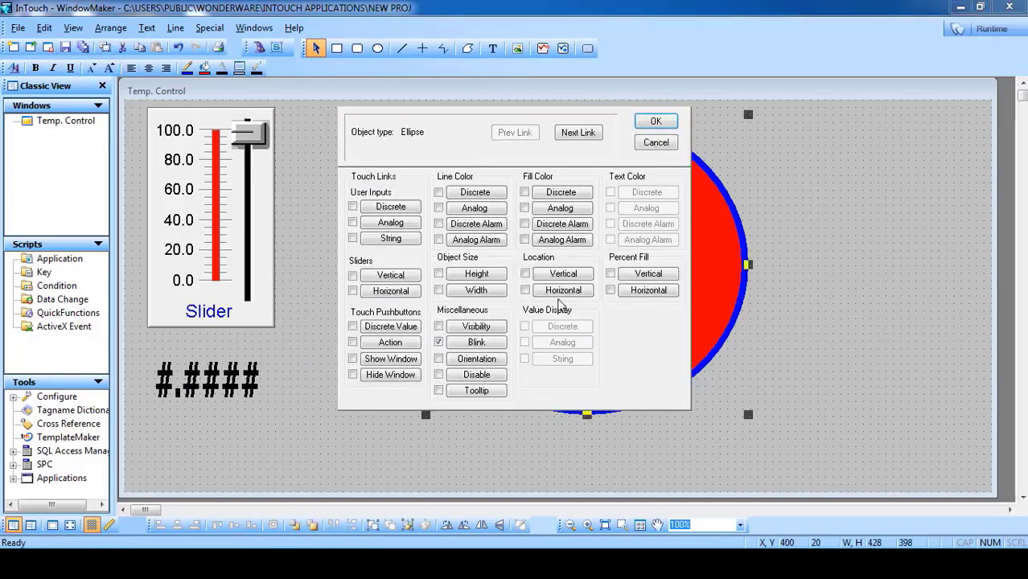
{"action": "left_click", "coordinate": [490, 343]}
{"action": "left_click", "coordinate": [420, 213]}
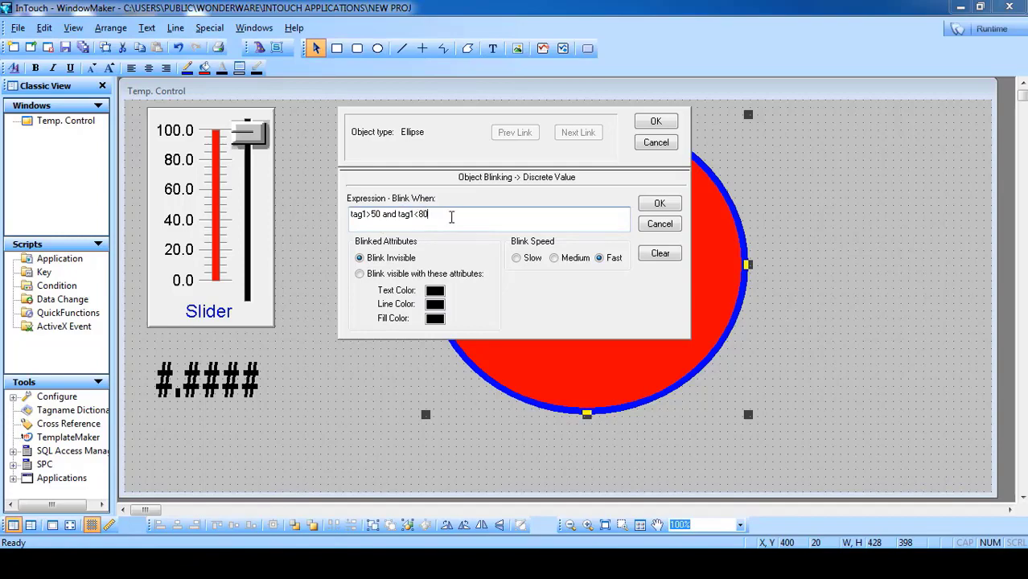
{"action": "left_click", "coordinate": [651, 121]}
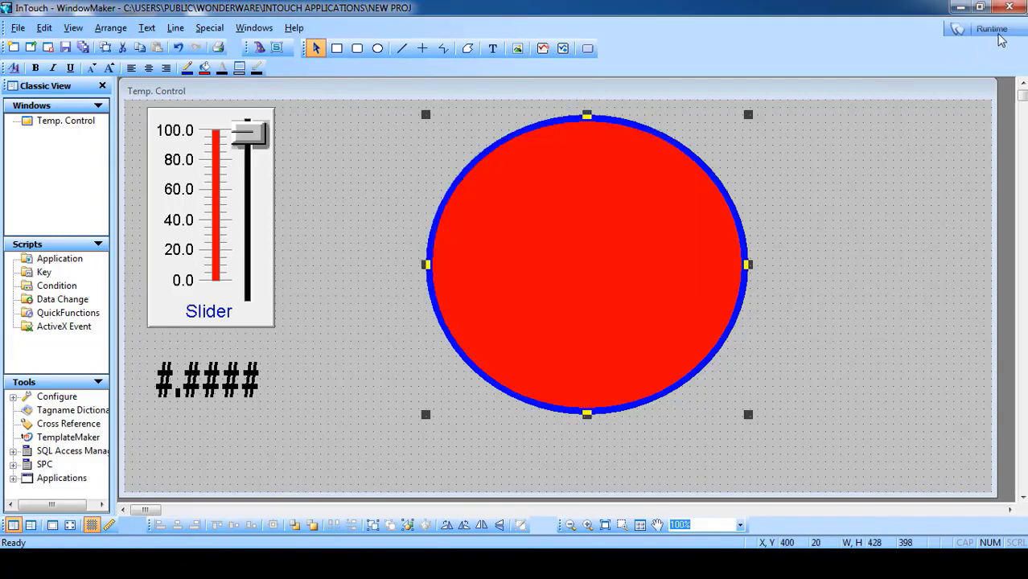
Test the ellipse's range-limited blinking in runtime with the slider and return to development
{"action": "left_click", "coordinate": [992, 28]}
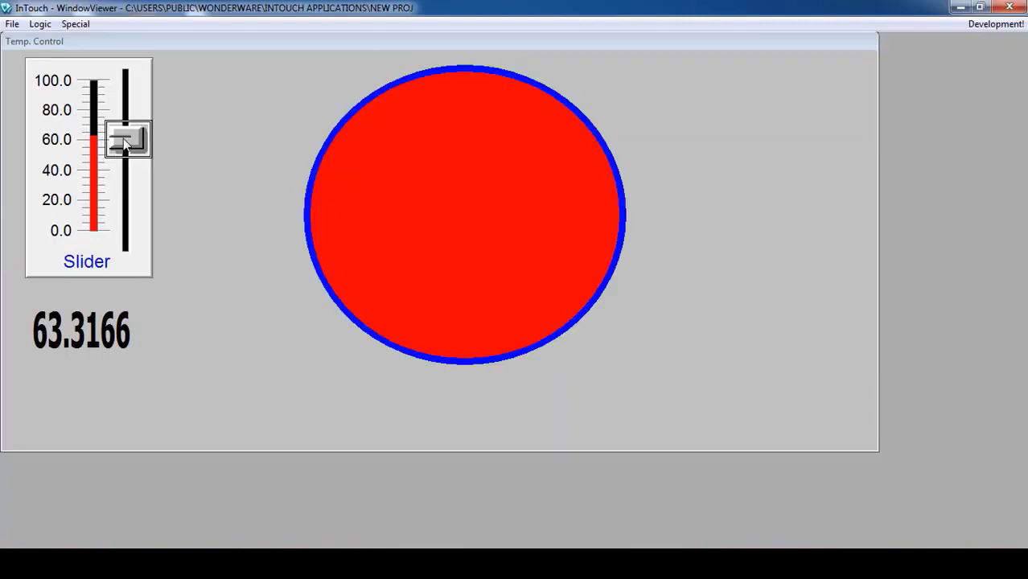
{"action": "mouse_move", "coordinate": [120, 141]}
{"action": "left_mouse_down"}
{"action": "mouse_move", "coordinate": [117, 170]}
{"action": "mouse_move", "coordinate": [108, 74]}
{"action": "mouse_move", "coordinate": [120, 180]}
{"action": "mouse_move", "coordinate": [122, 83]}
{"action": "mouse_move", "coordinate": [122, 137]}
{"action": "left_mouse_up"}
{"action": "left_click", "coordinate": [995, 24]}
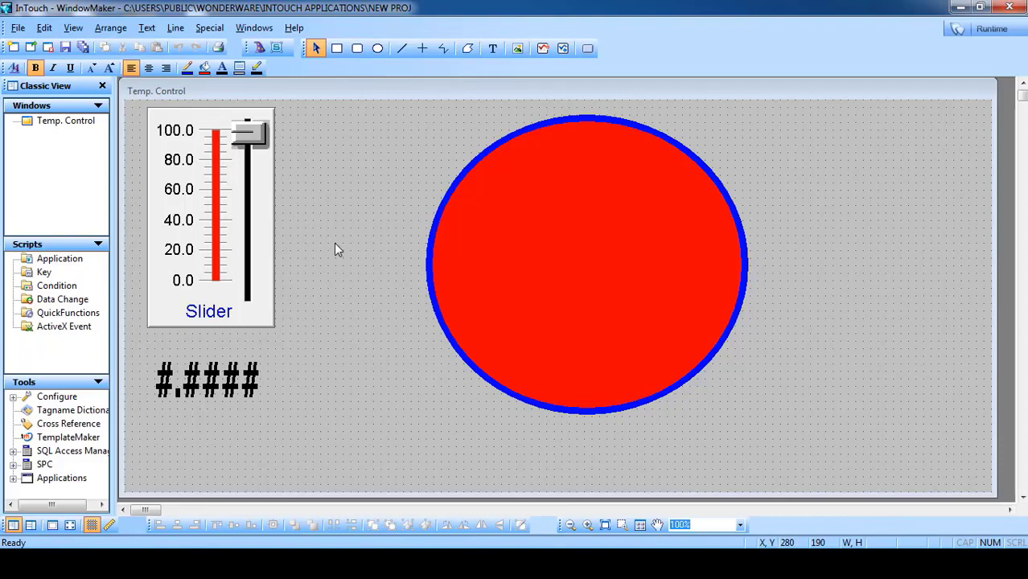
Reduce the ellipse's blink expression to tag1 by removing the range conditions
{"action": "double_click", "coordinate": [561, 276]}
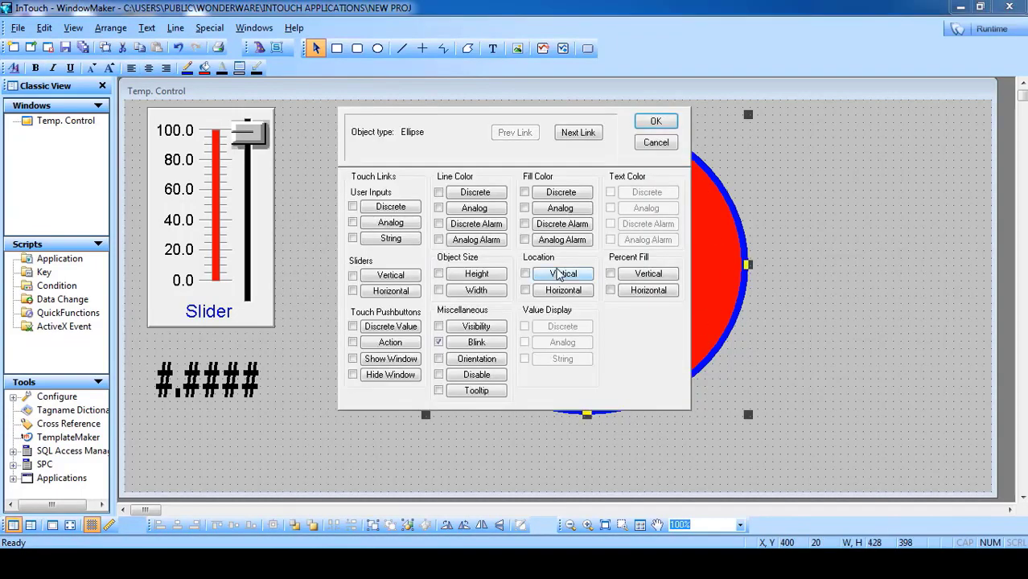
{"action": "left_click", "coordinate": [656, 142]}
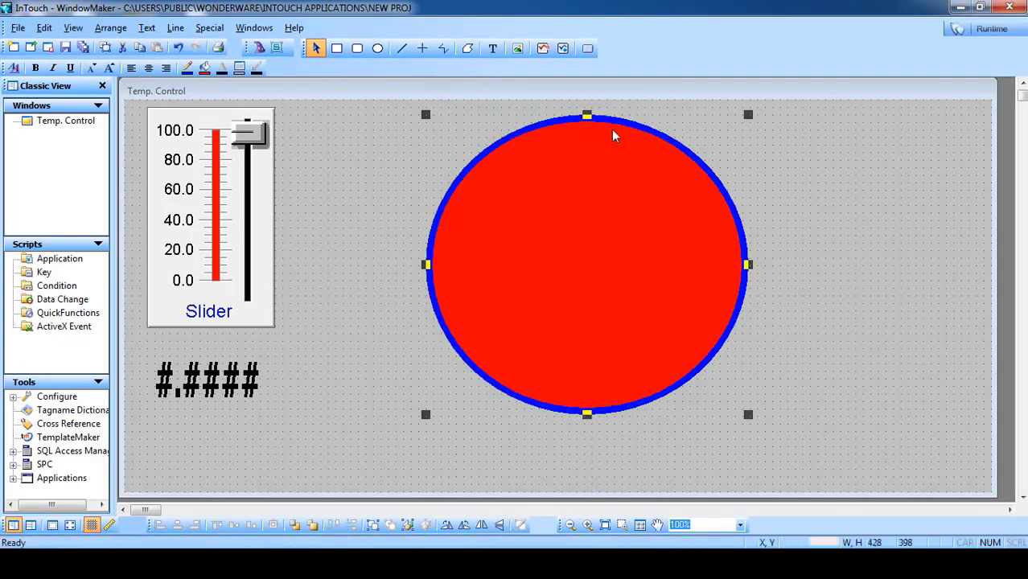
{"action": "double_click", "coordinate": [518, 256]}
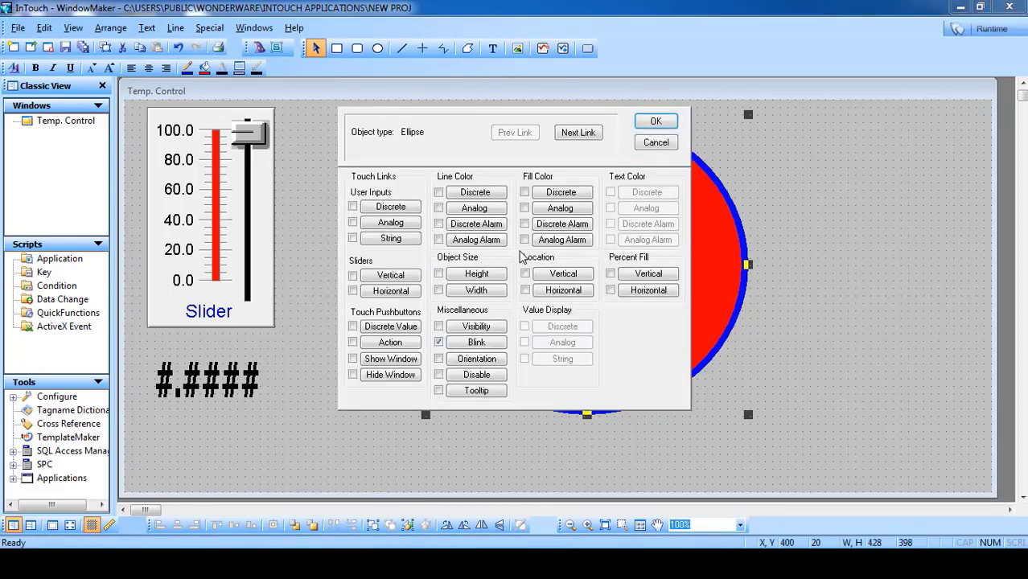
{"action": "left_click", "coordinate": [470, 342]}
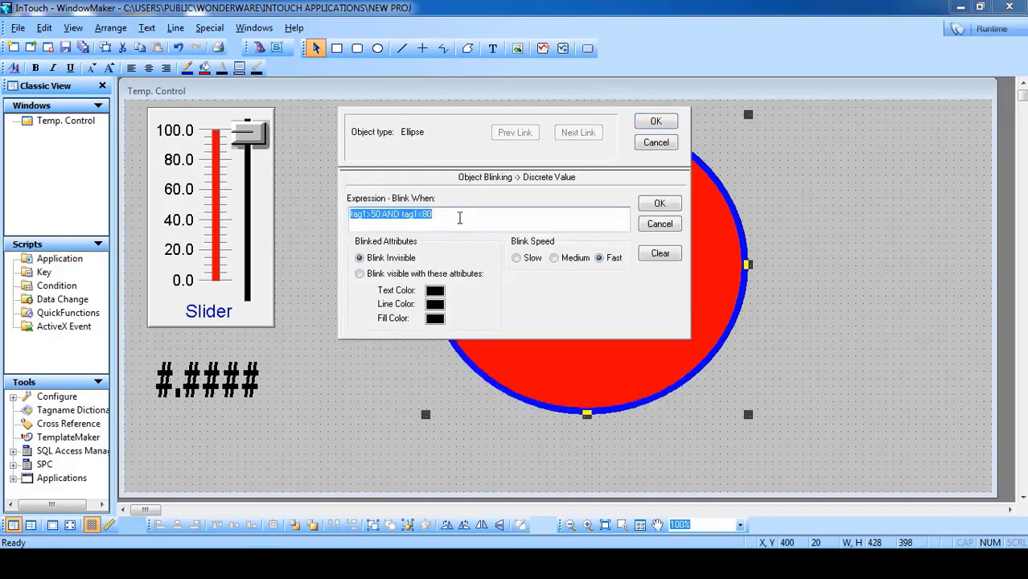
{"action": "left_click_drag", "start_coordinate": [459, 216], "coordinate": [369, 219]}
{"action": "key", "text": "Delete"}
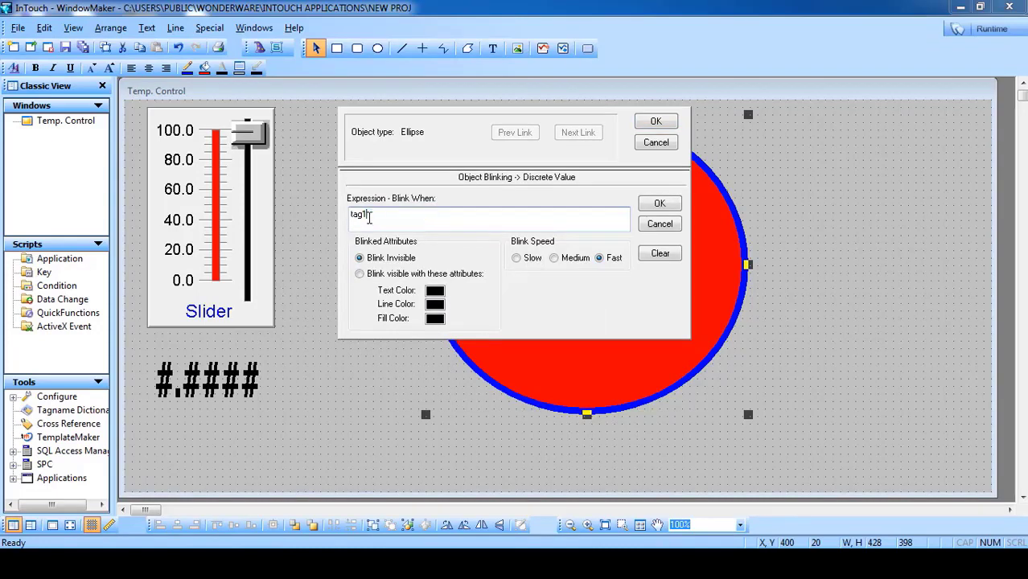
Set the ellipse to blink visible with a green fill color and run the window in runtime
{"action": "left_click", "coordinate": [358, 274]}
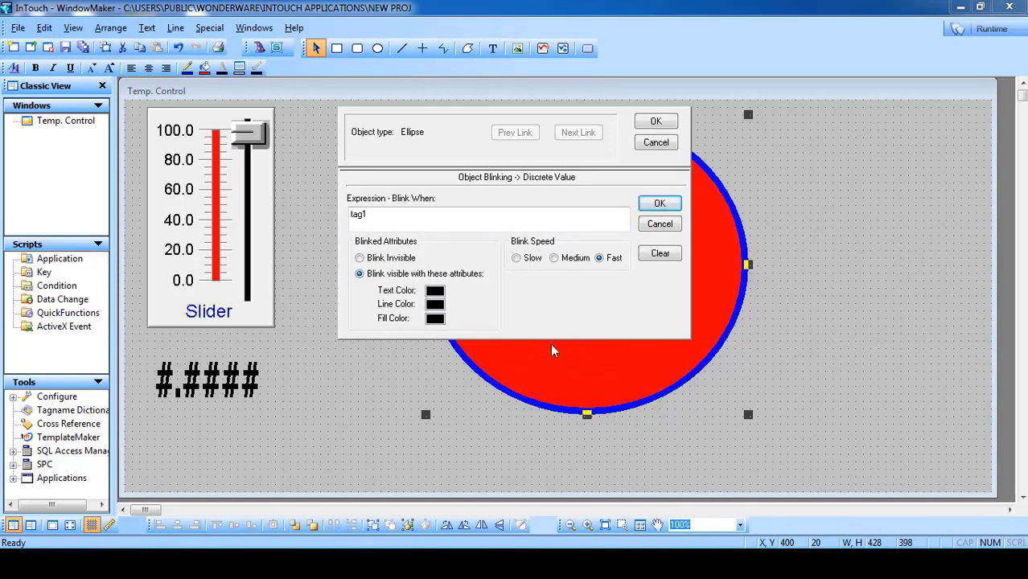
{"action": "left_click", "coordinate": [436, 320]}
{"action": "left_click", "coordinate": [456, 385]}
{"action": "left_click", "coordinate": [655, 121]}
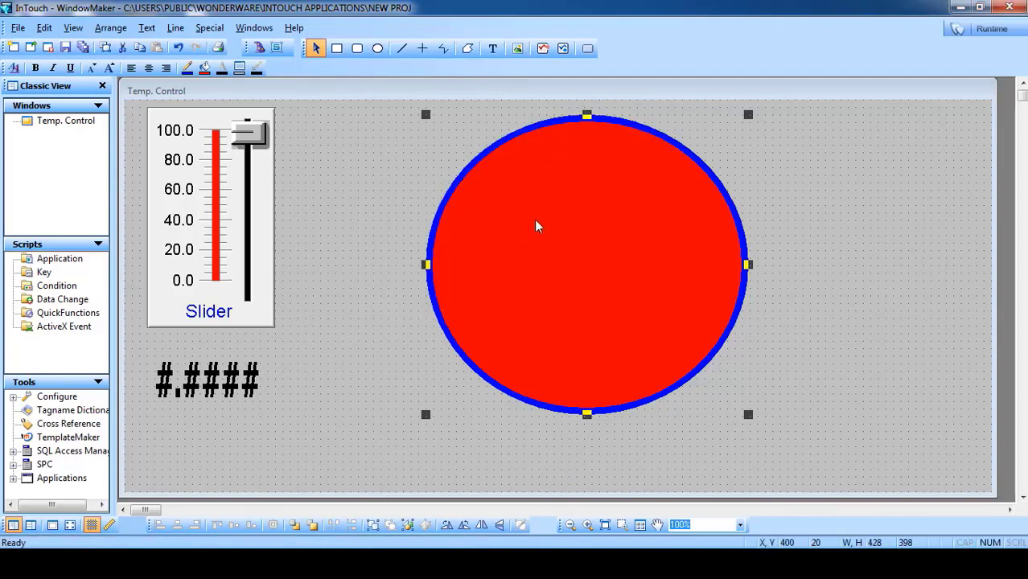
{"action": "left_click", "coordinate": [992, 30]}
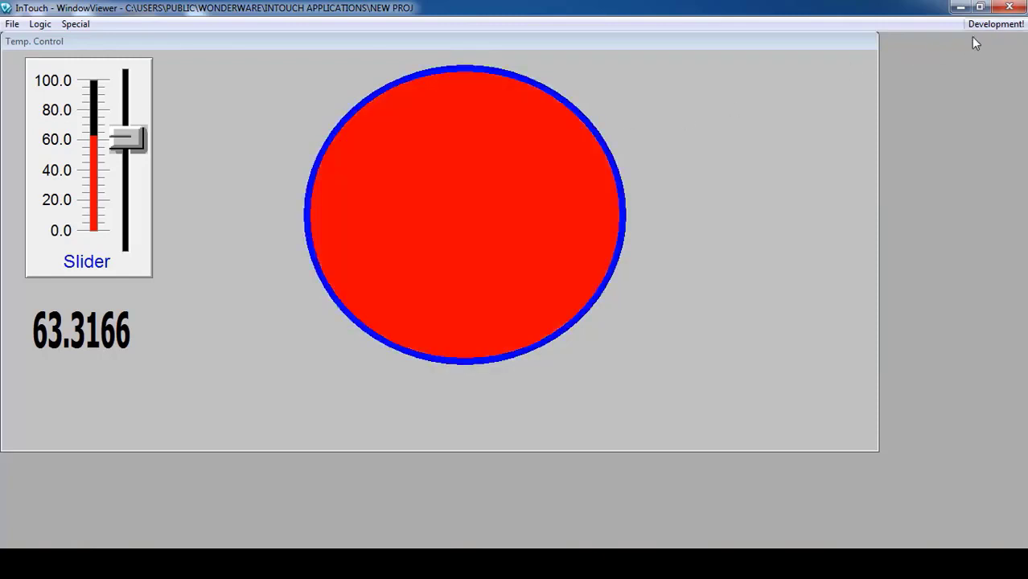
Return to development and set the ellipse's blink line color to purple
{"action": "left_click", "coordinate": [974, 25]}
{"action": "double_click", "coordinate": [558, 250]}
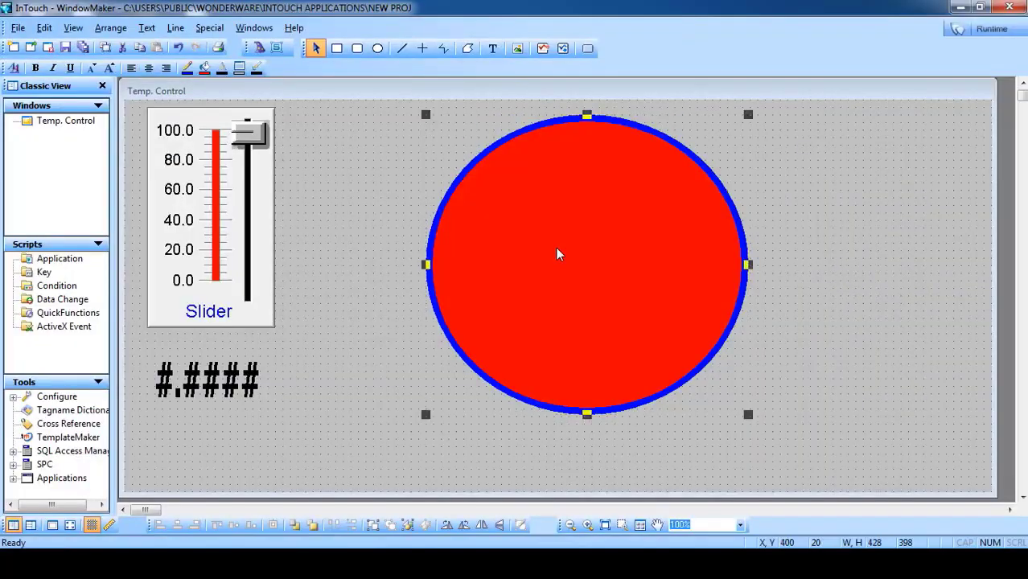
{"action": "left_click", "coordinate": [447, 340]}
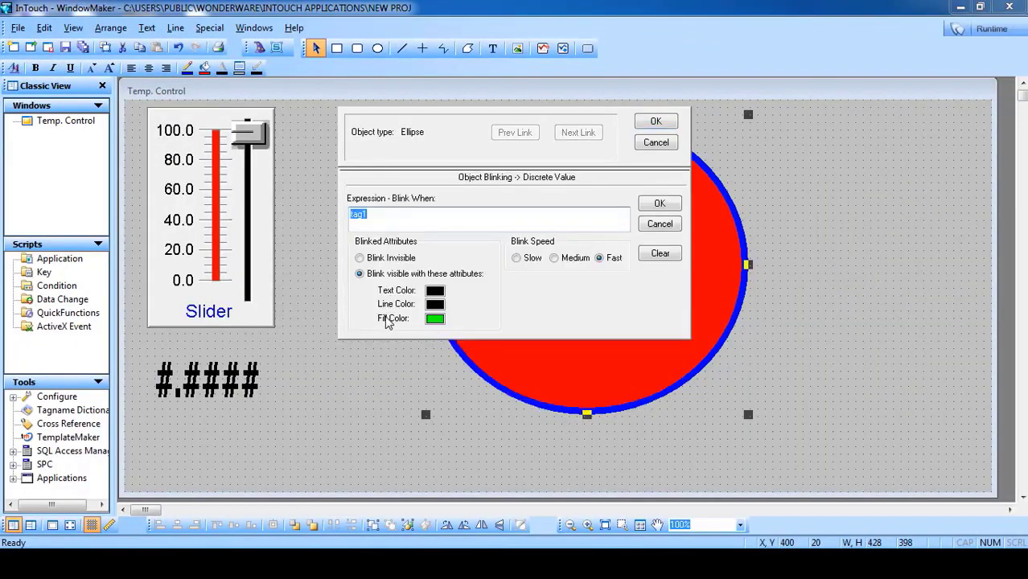
{"action": "left_click", "coordinate": [432, 306]}
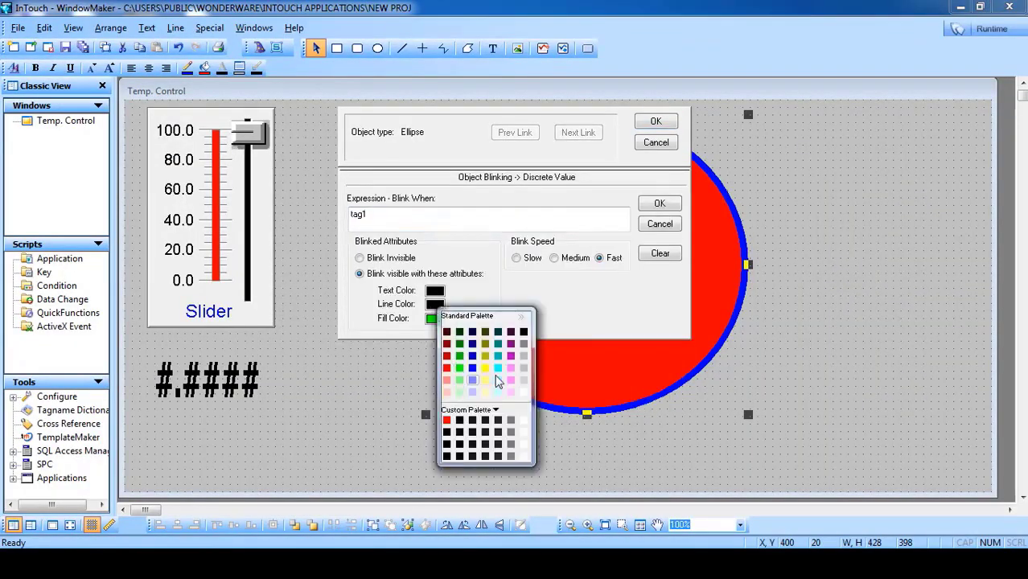
{"action": "left_click", "coordinate": [511, 356]}
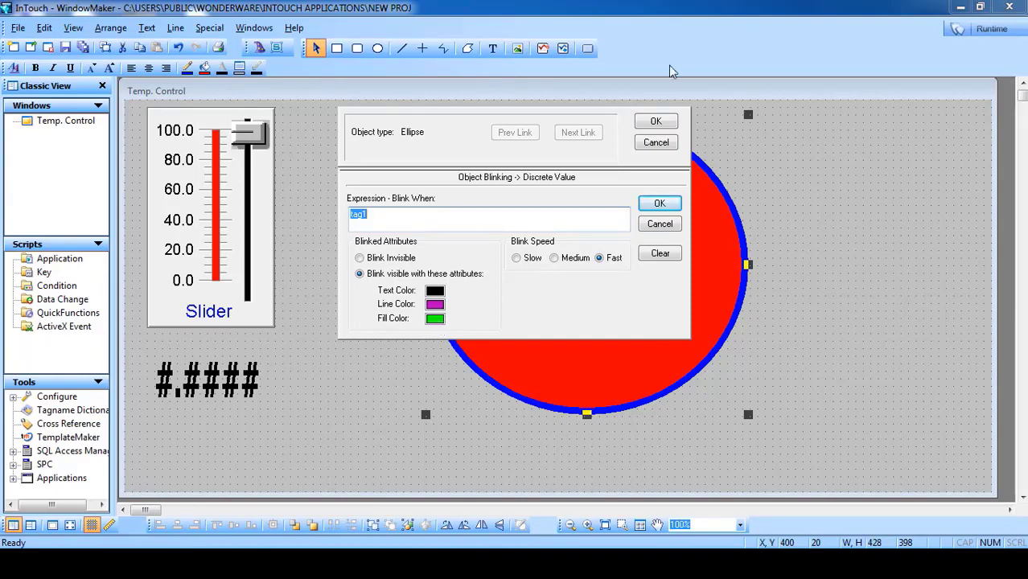
{"action": "left_click", "coordinate": [650, 124]}
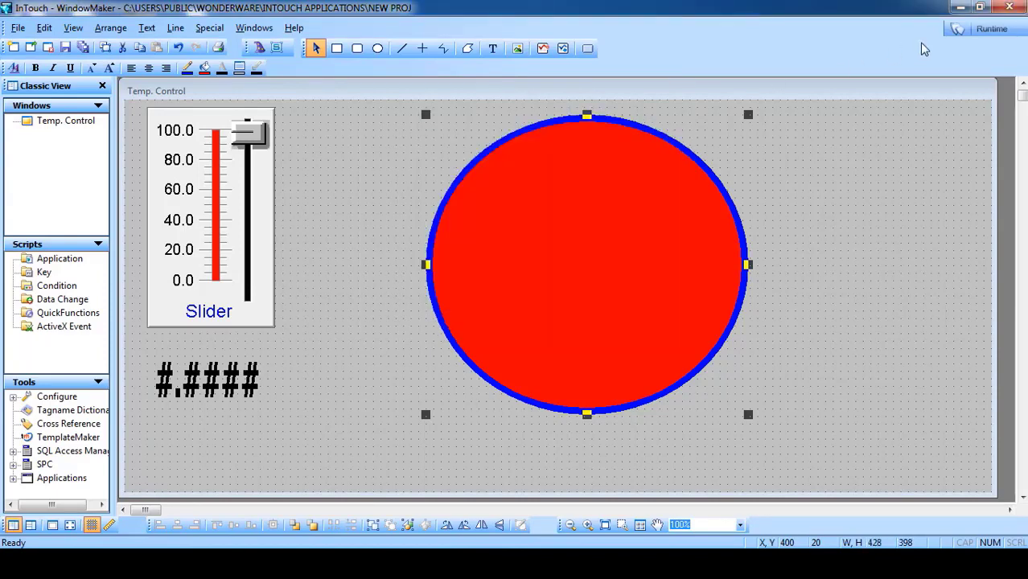
Check the ellipse's color blinking in runtime, then review its blink attributes in development
{"action": "left_click", "coordinate": [992, 28]}
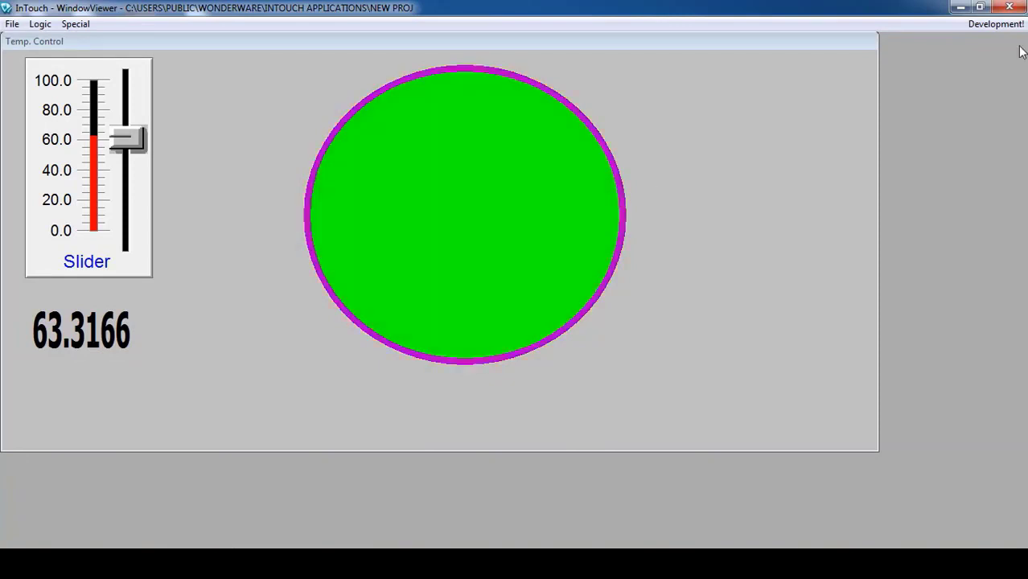
{"action": "left_click", "coordinate": [996, 23]}
{"action": "double_click", "coordinate": [571, 289]}
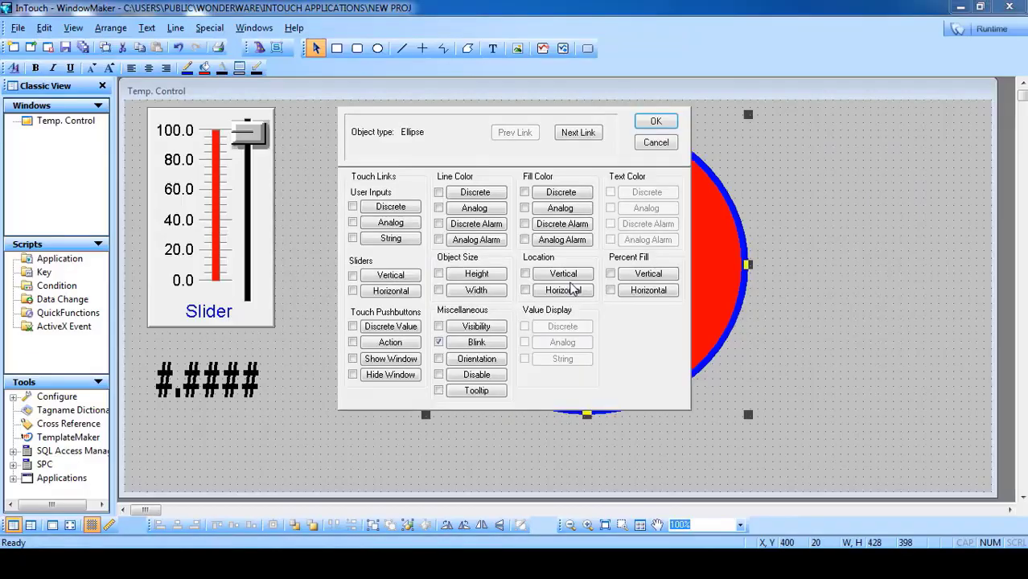
{"action": "left_click", "coordinate": [477, 341]}
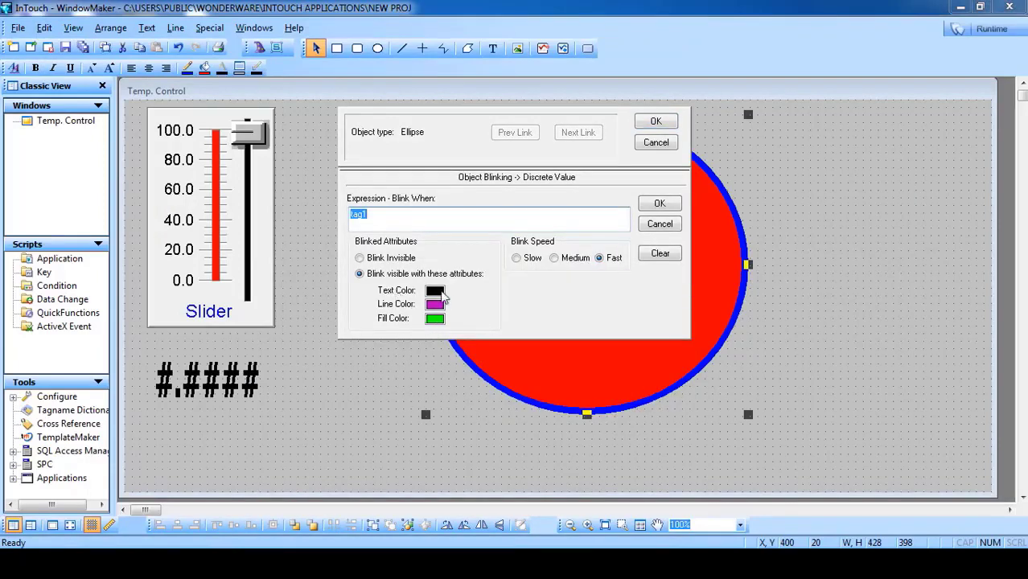
{"action": "left_click", "coordinate": [655, 122]}
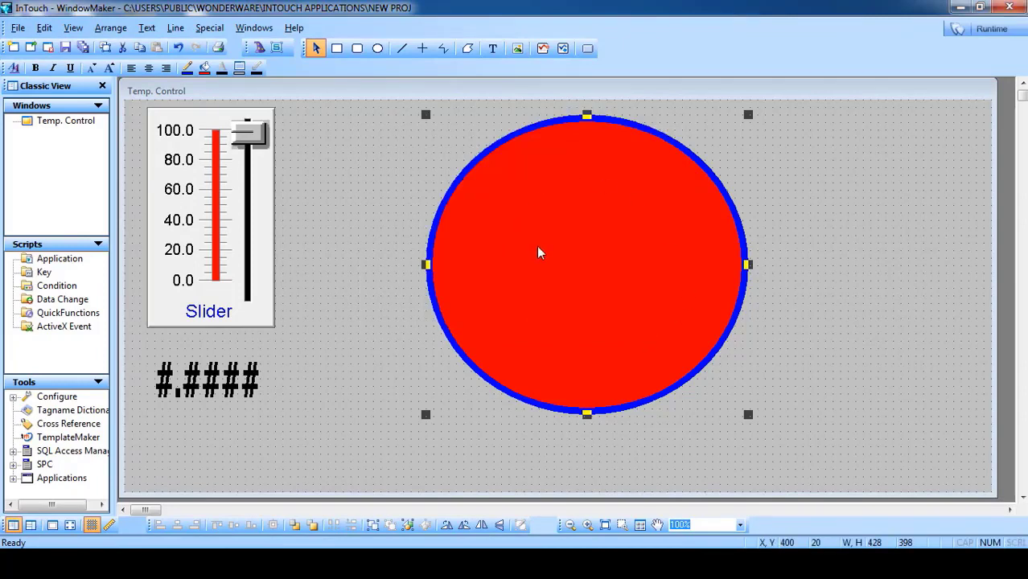
Move the ellipse toward the right edge of the Temp. Control window and deselect it
{"action": "left_click_drag", "start_coordinate": [539, 252], "coordinate": [711, 252]}
{"action": "left_click", "coordinate": [397, 197]}
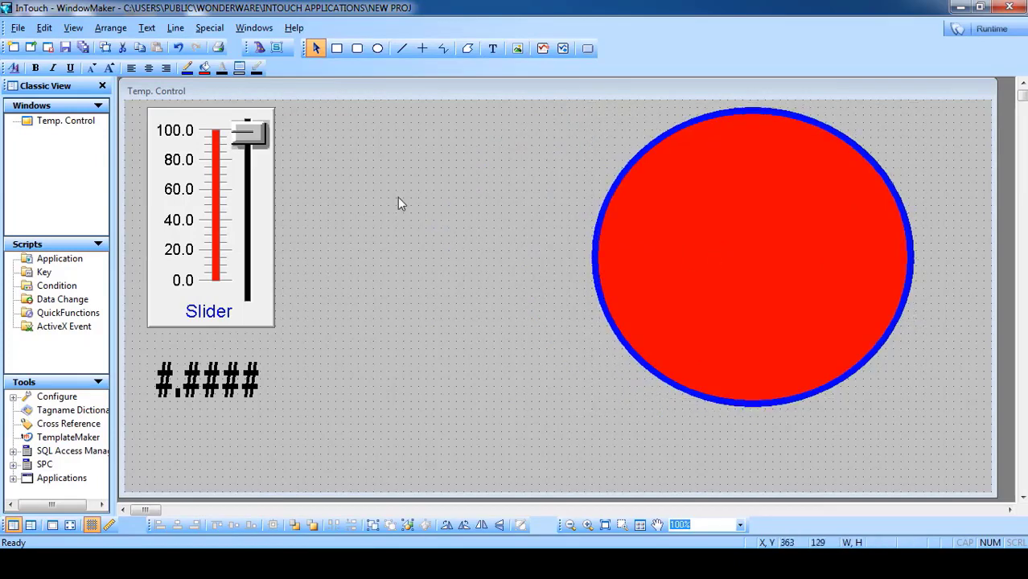
Add the text "SCADA SOFTWARE", enlarge it to about 260 by 118, and place it between the slider and the ellipse
{"action": "left_click", "coordinate": [490, 54]}
{"action": "left_click", "coordinate": [352, 175]}
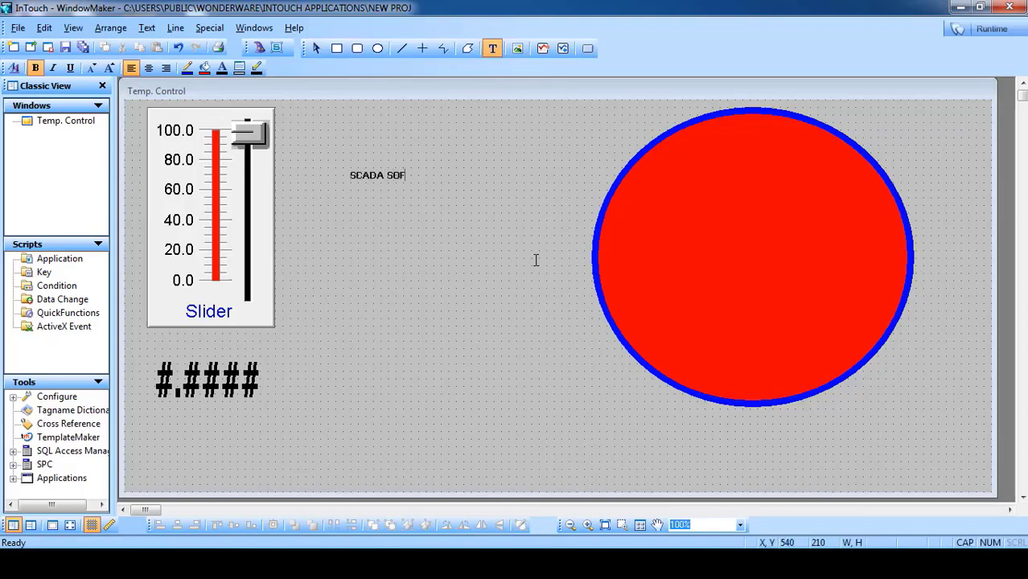
{"action": "left_click", "coordinate": [470, 230]}
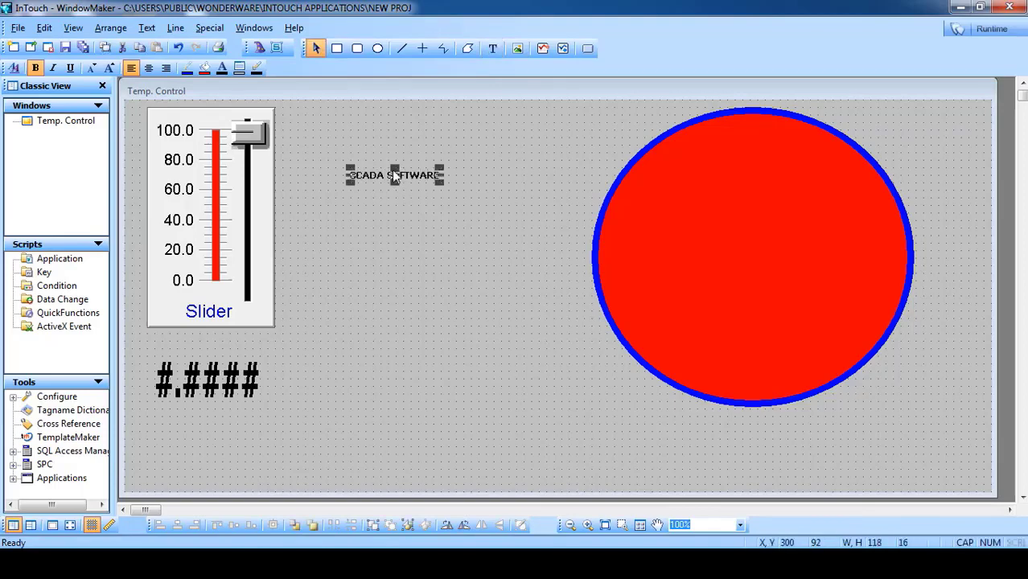
{"action": "left_click_drag", "start_coordinate": [438, 183], "coordinate": [549, 257]}
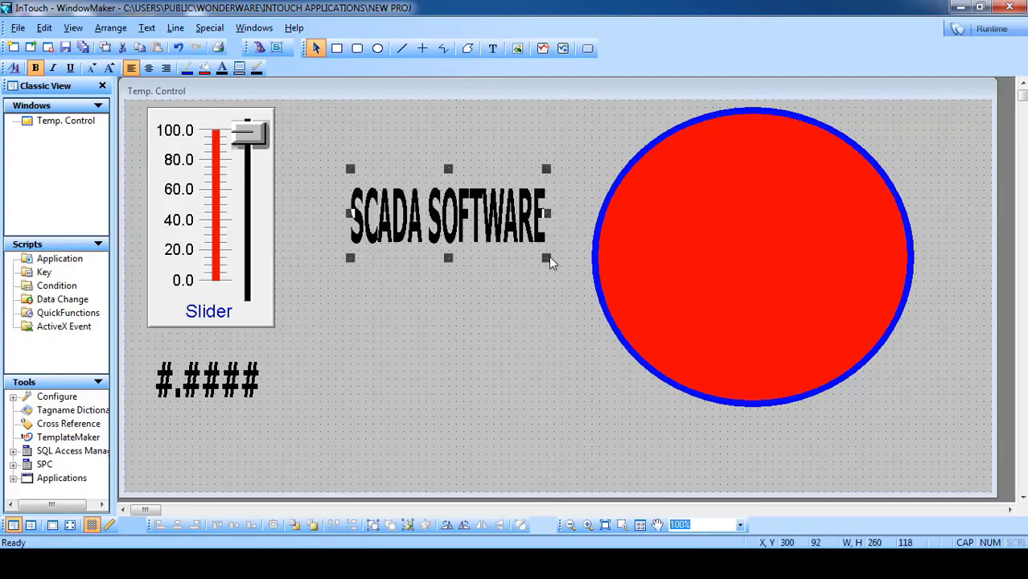
{"action": "left_click", "coordinate": [398, 178]}
{"action": "left_click_drag", "start_coordinate": [397, 175], "coordinate": [359, 137]}
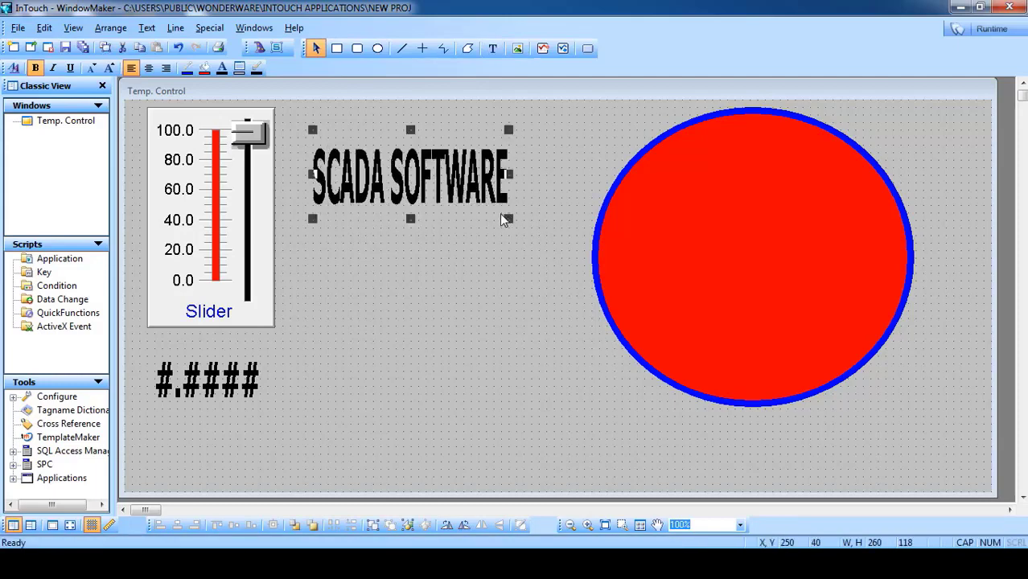
Replace the text's string with "SCADA BLINKING" and enlarge it to about 340 by 129
{"action": "key", "text": "ctrl+l"}
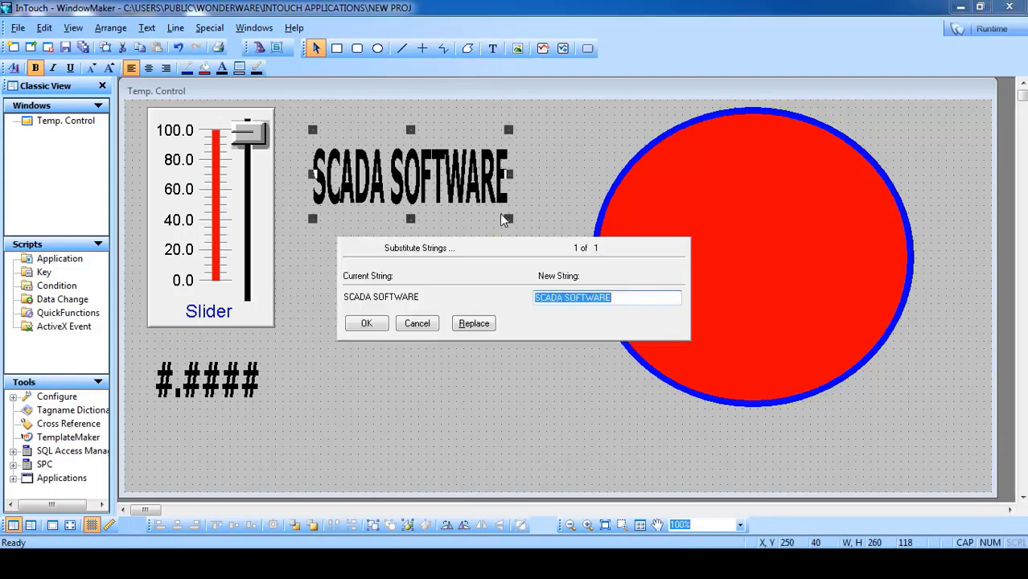
{"action": "key", "text": "End"}
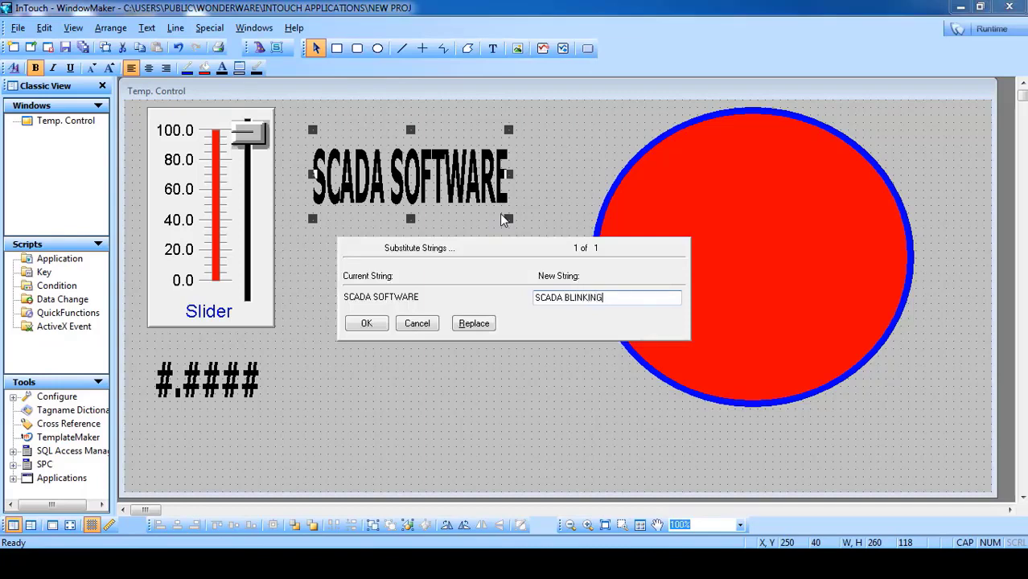
{"action": "key", "text": "Return"}
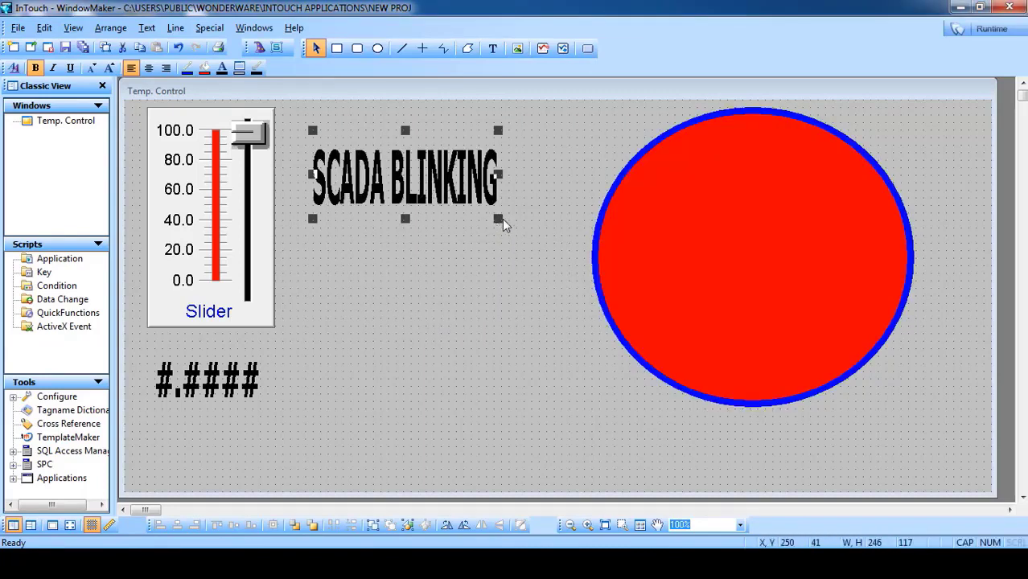
{"action": "left_click_drag", "start_coordinate": [498, 219], "coordinate": [567, 226]}
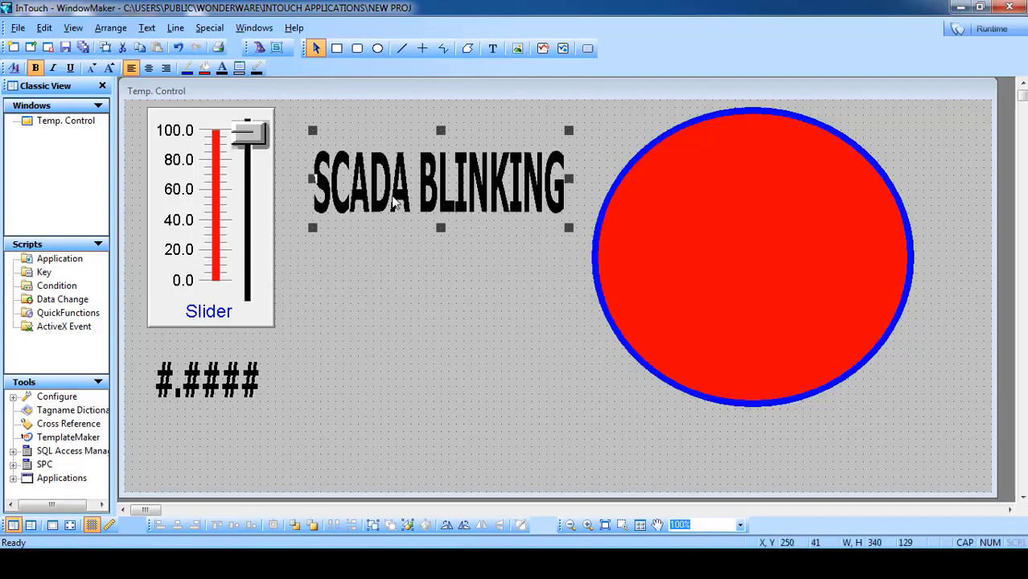
Color the SCADA BLINKING text yellow and make it blink visible at fast speed on tag1 with a blue text color
{"action": "left_click", "coordinate": [222, 69]}
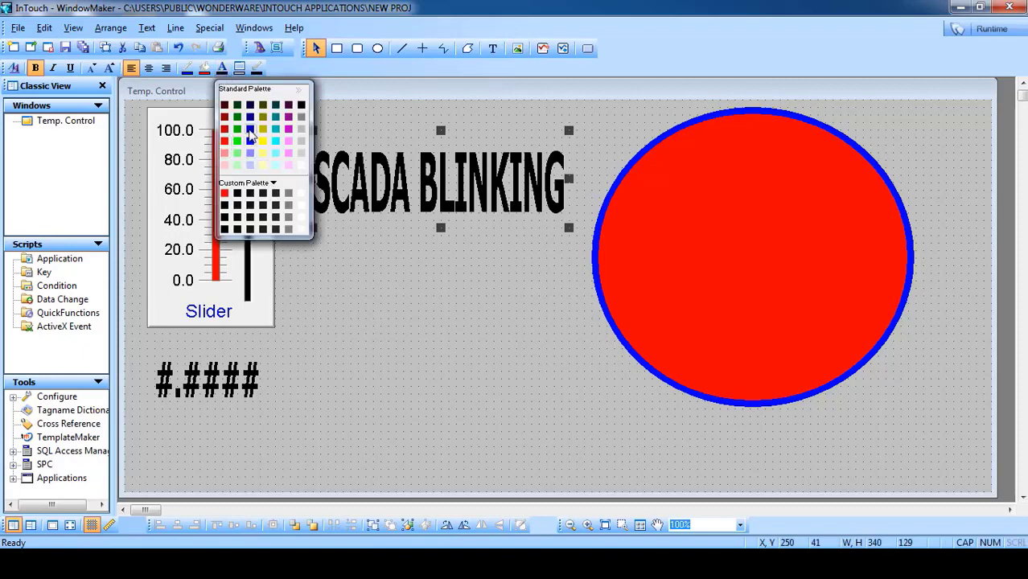
{"action": "left_click", "coordinate": [481, 297]}
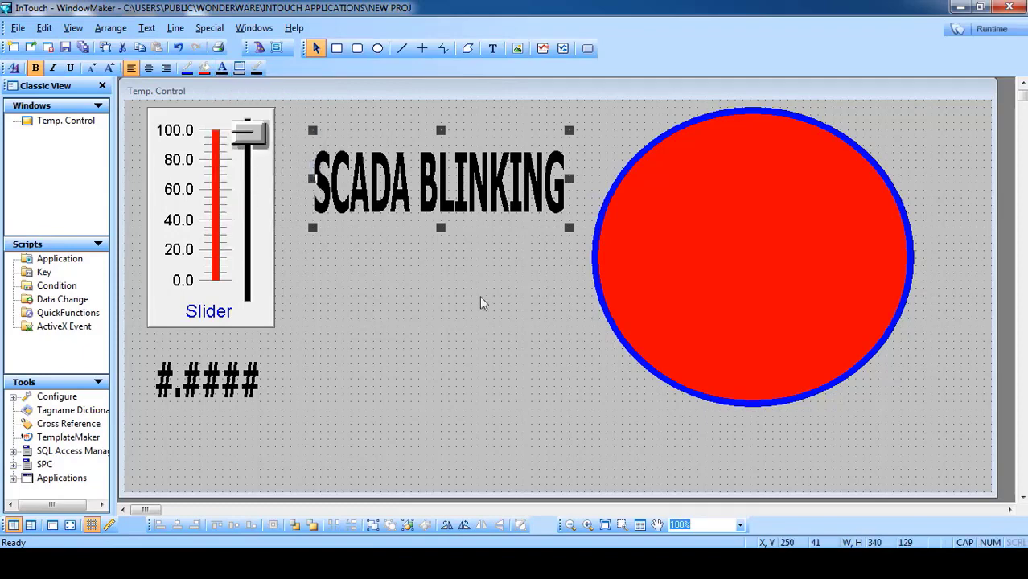
{"action": "double_click", "coordinate": [431, 201]}
{"action": "left_click", "coordinate": [476, 341]}
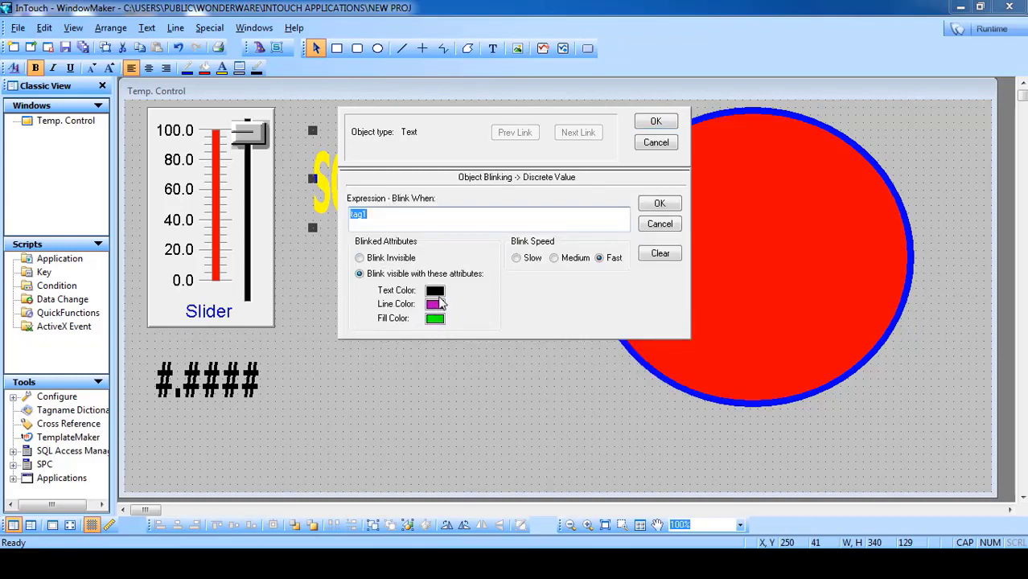
{"action": "left_click", "coordinate": [440, 302]}
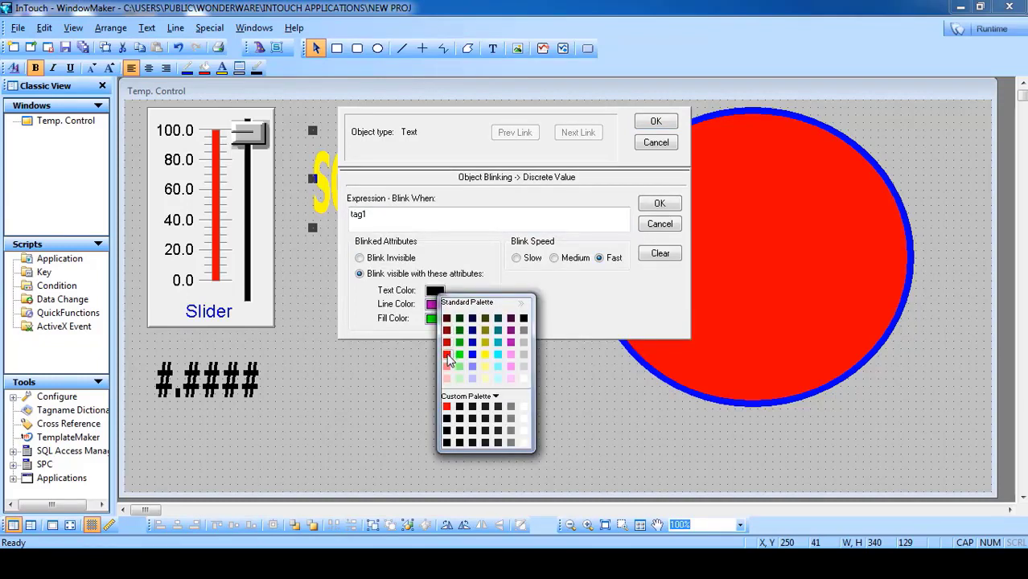
{"action": "left_click", "coordinate": [472, 345]}
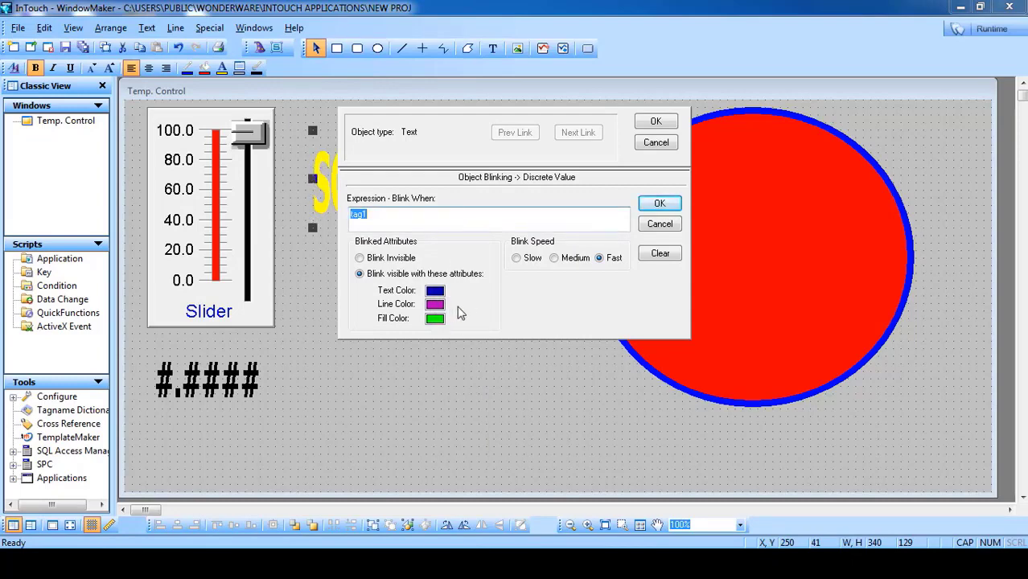
{"action": "left_click", "coordinate": [656, 122]}
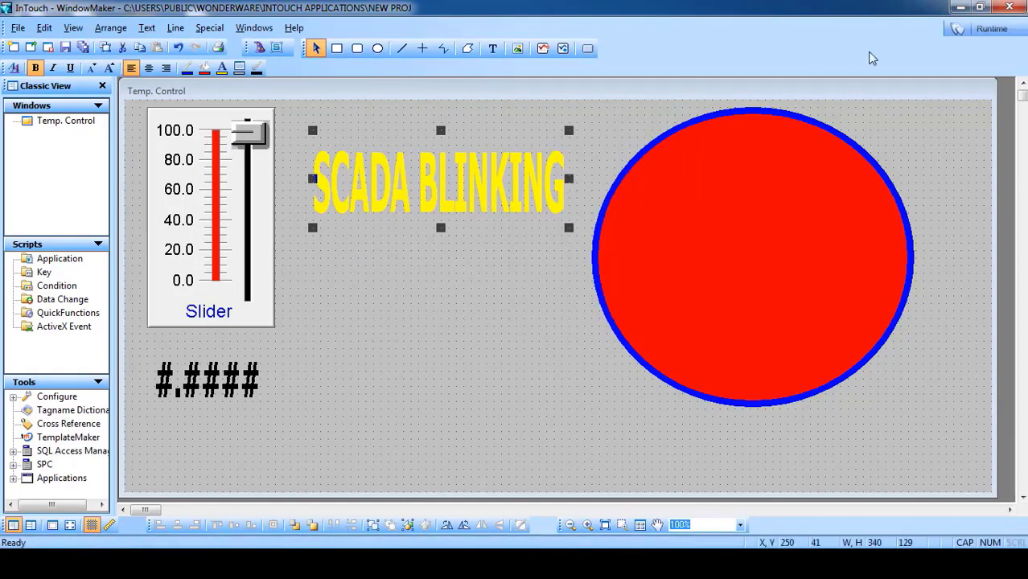
Check the blinking of the text and the ellipse in runtime, then return to development
{"action": "left_click", "coordinate": [987, 29]}
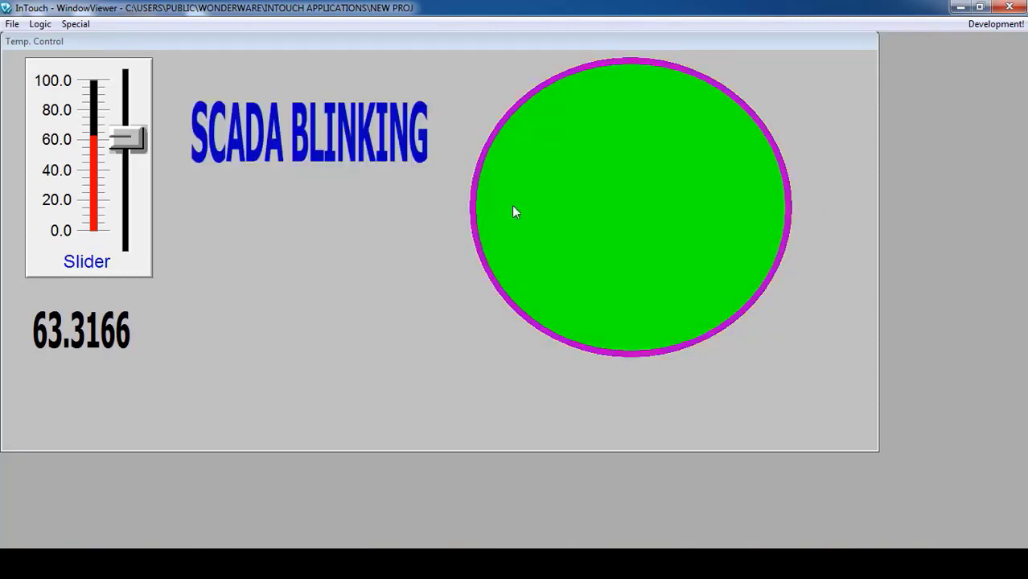
{"action": "left_click", "coordinate": [977, 23]}
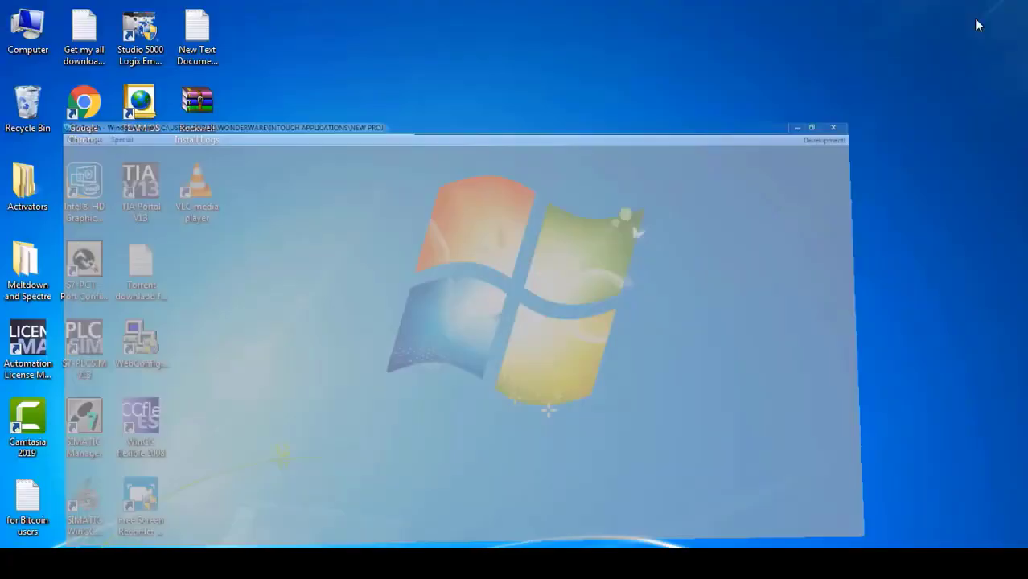
Review the available animation links of the ellipse and the SCADA BLINKING text without changing them, then deselect the text
{"action": "double_click", "coordinate": [661, 257]}
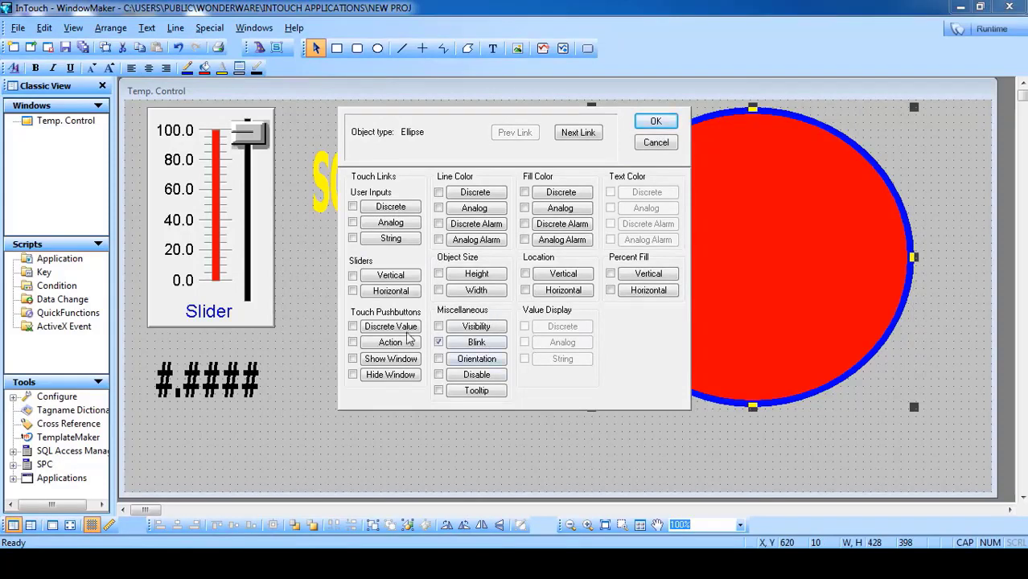
{"action": "left_click", "coordinate": [654, 143]}
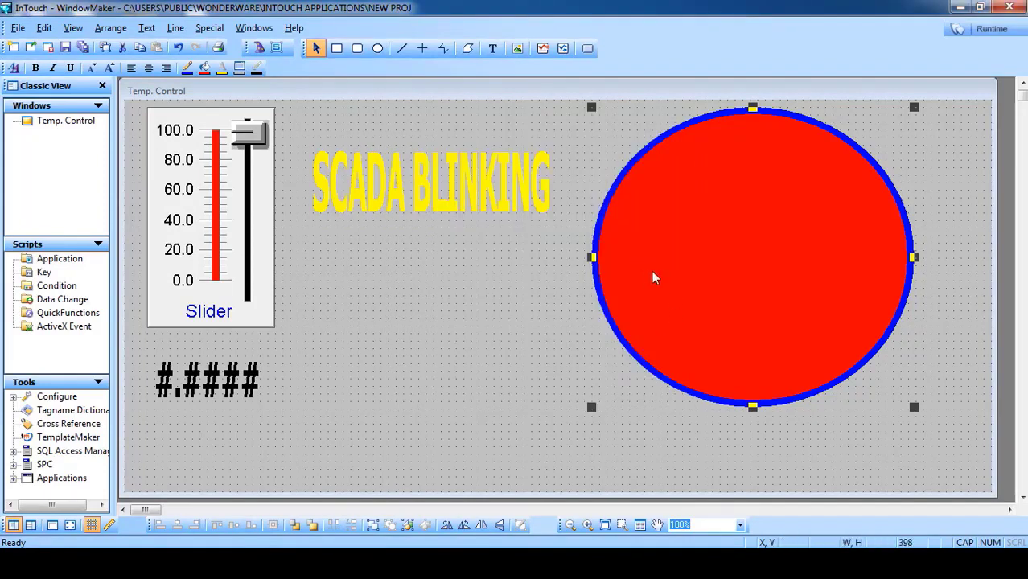
{"action": "double_click", "coordinate": [455, 202]}
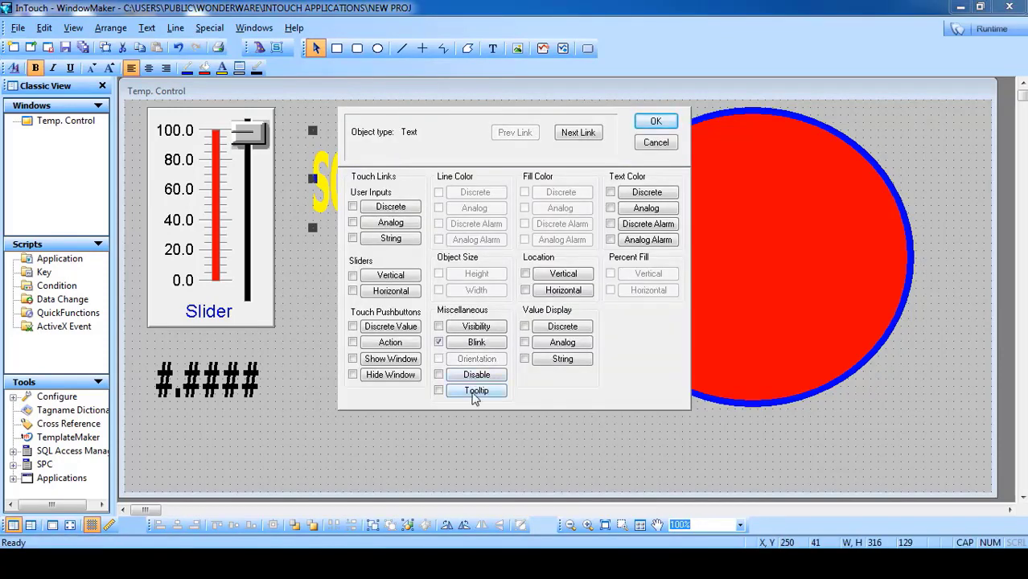
{"action": "left_click", "coordinate": [655, 142]}
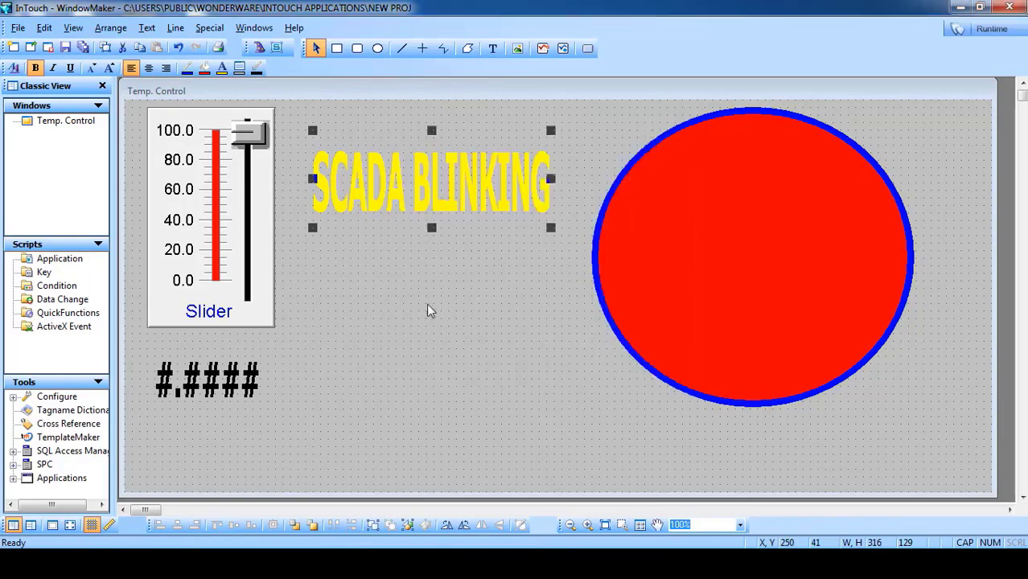
{"action": "left_click", "coordinate": [427, 310]}
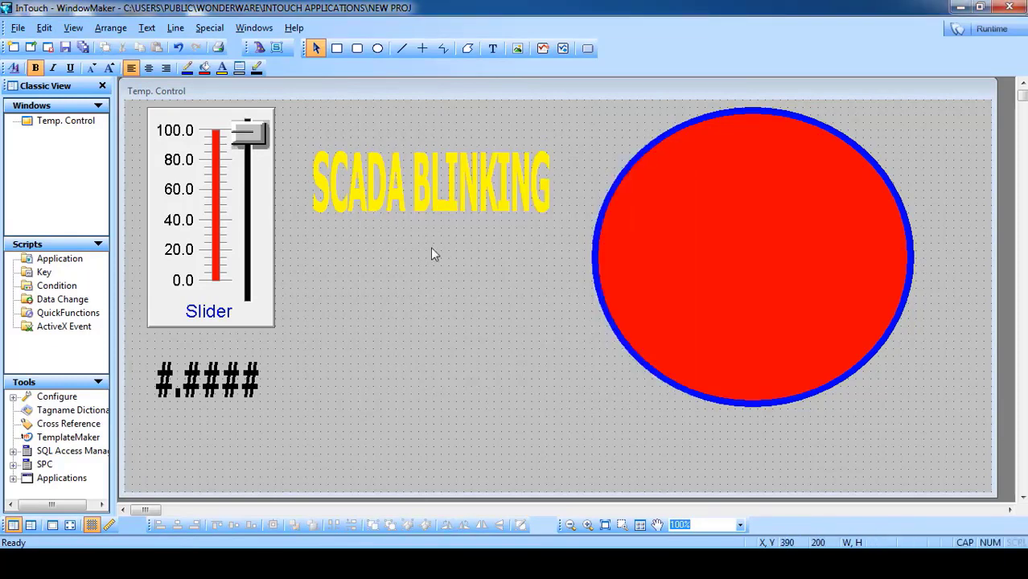